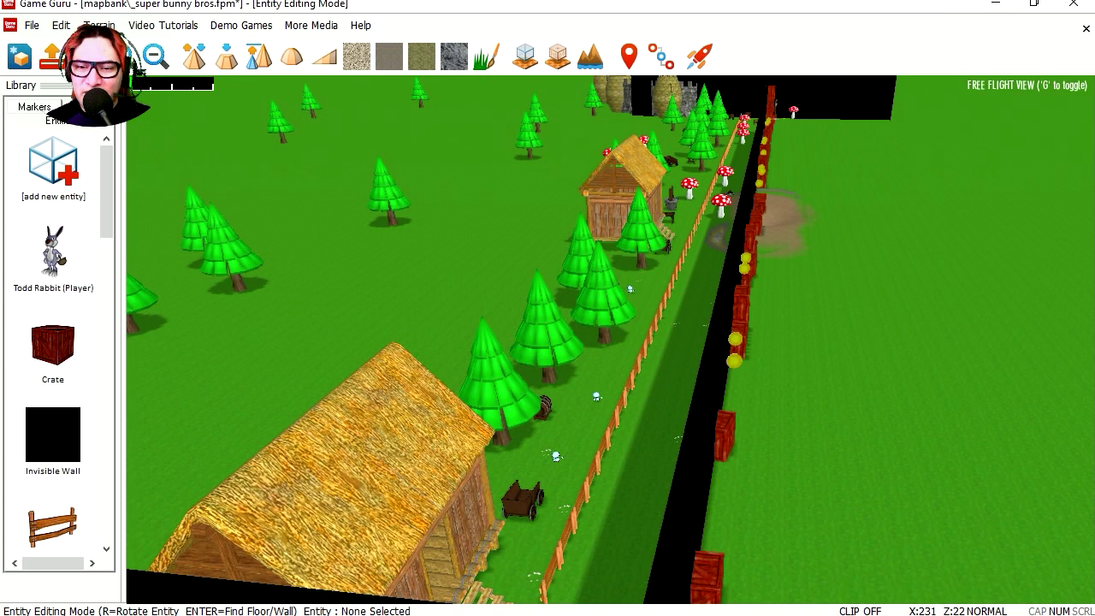
Start a test run of the bunny level and move the rabbit past the first crate by the hut
key(d)
key(a)
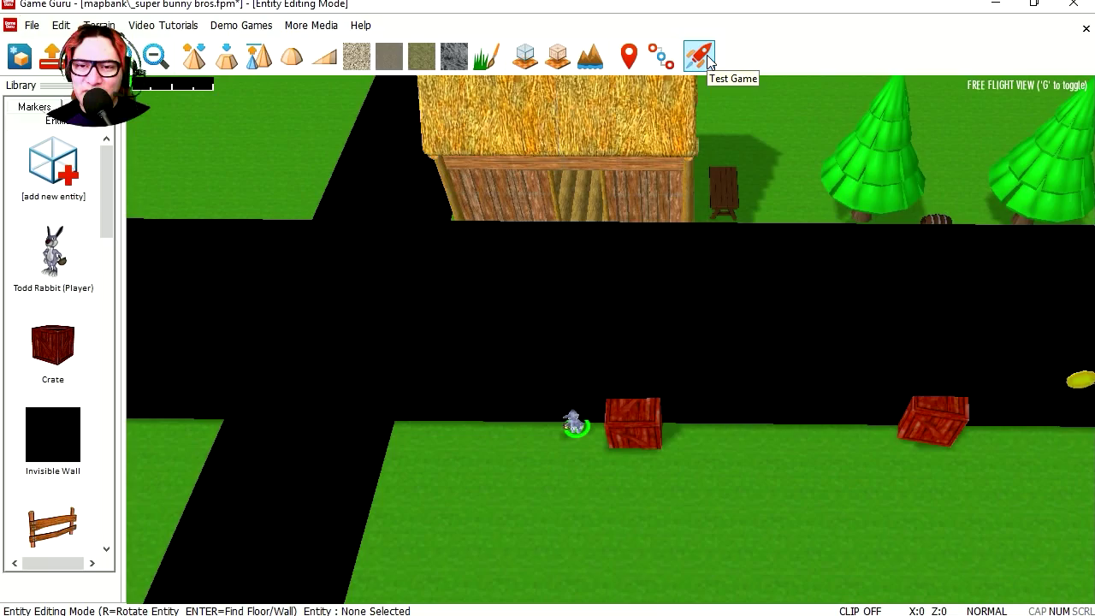
click(703, 58)
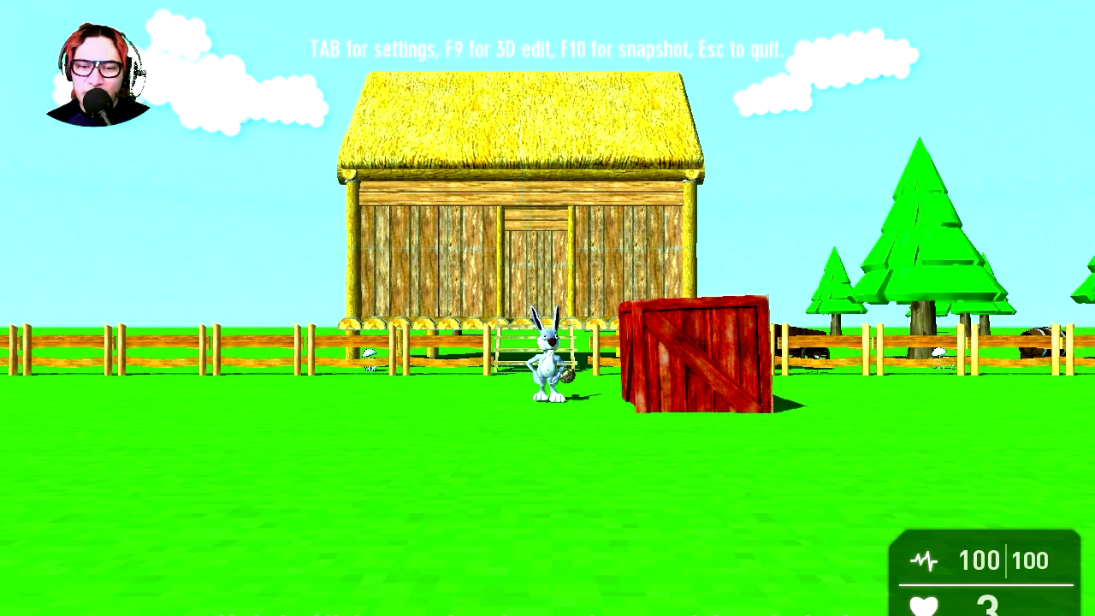
key(a)
key(d)
key(space)
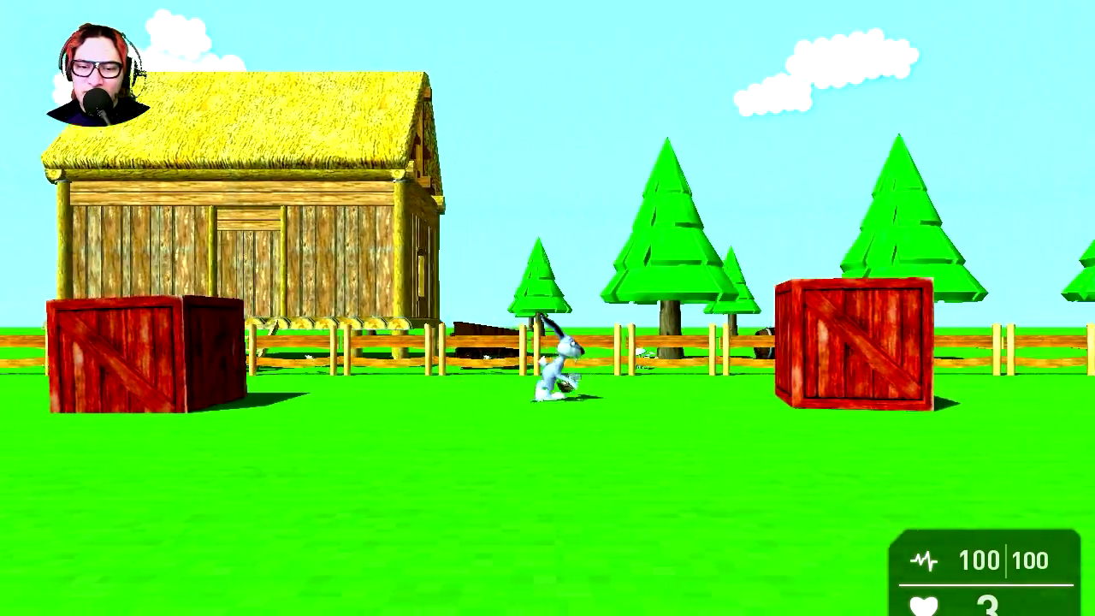
Jump the rabbit over the second crate, through the first coins and across the stacked crates near the well
key(space)
key(d)
key(space)
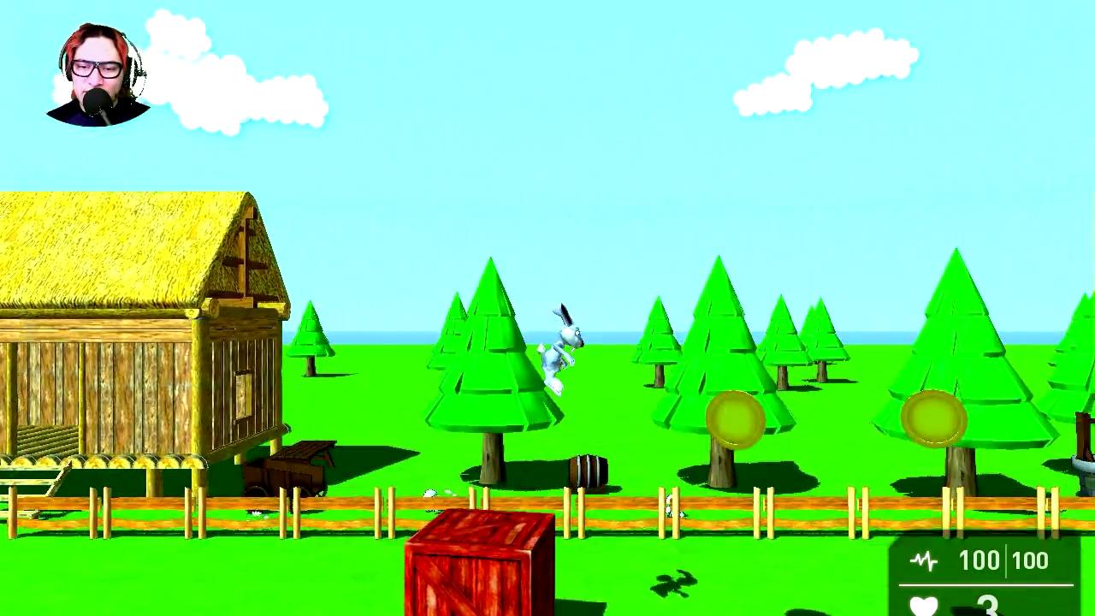
key(space)
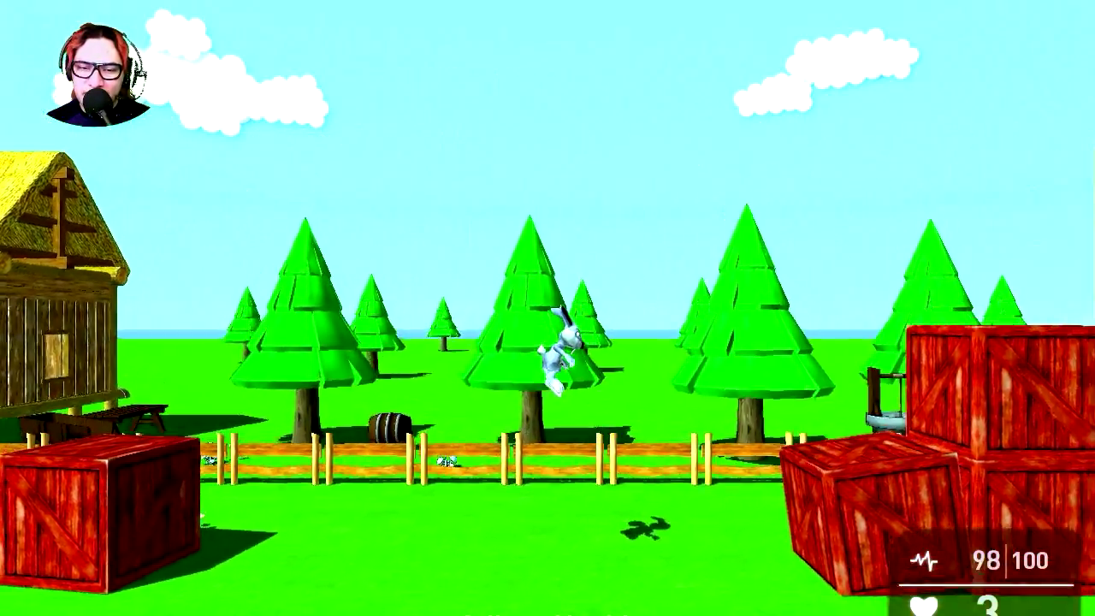
key(space)
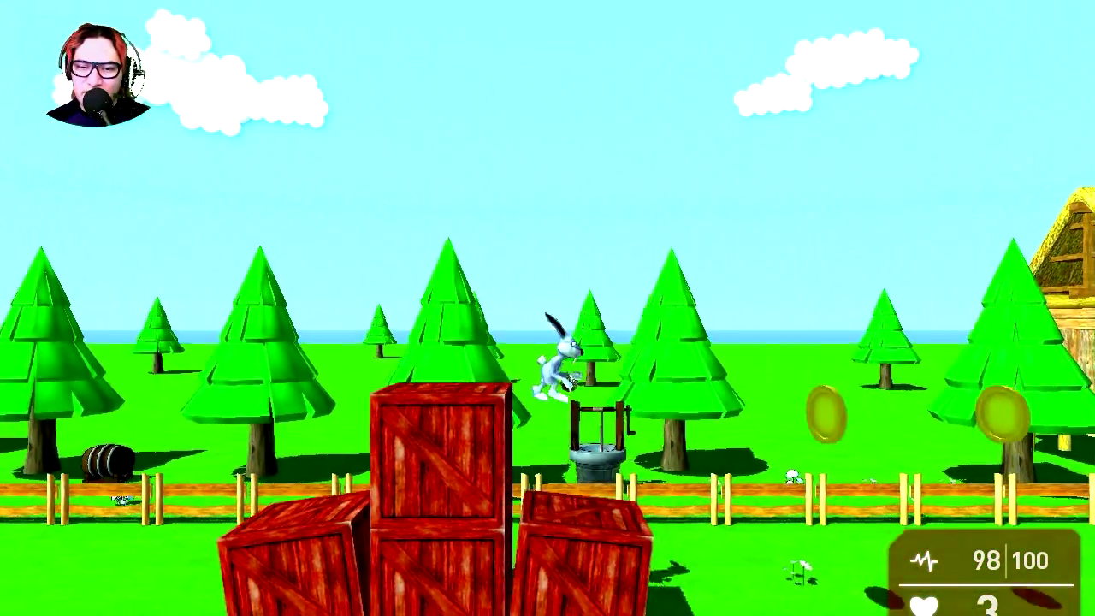
key(space)
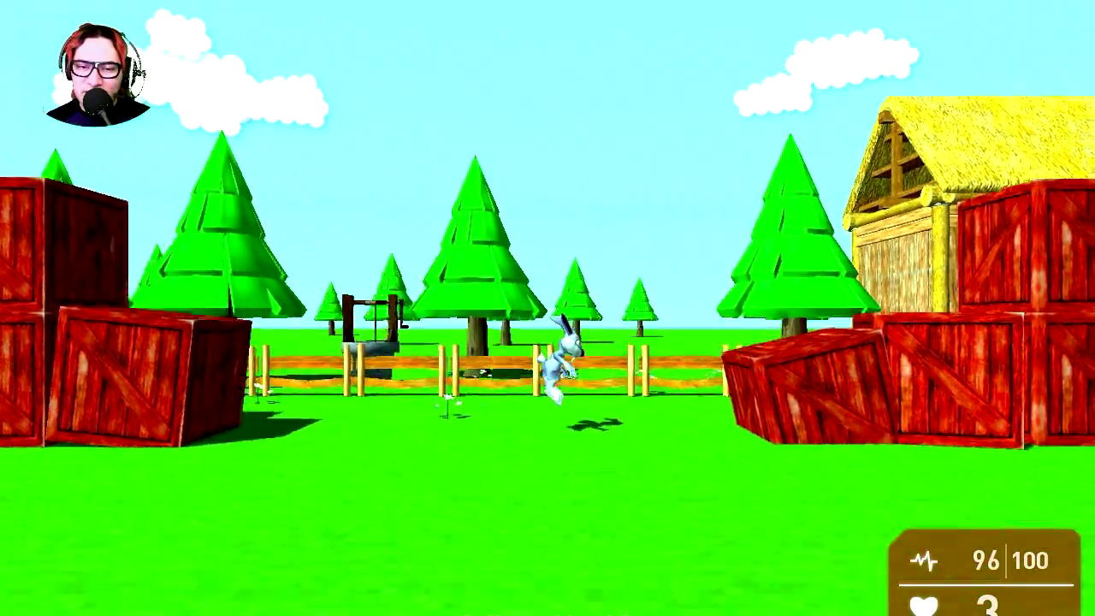
Climb the next crate pile and jump over the spiky mine in front of the second hut
key(space)
key(Left)
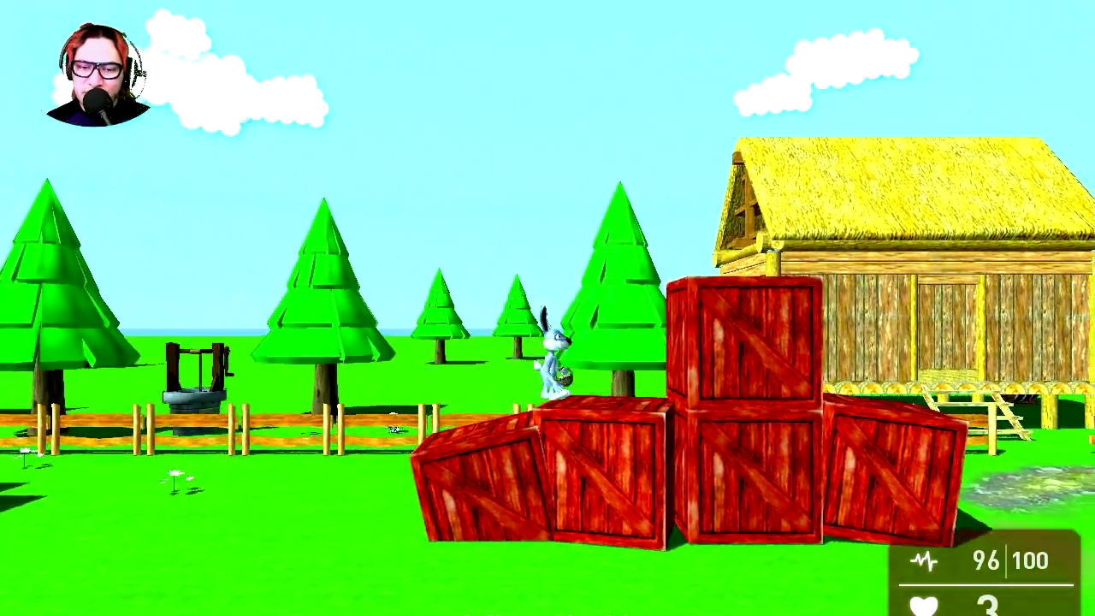
key(Right)
key(space)
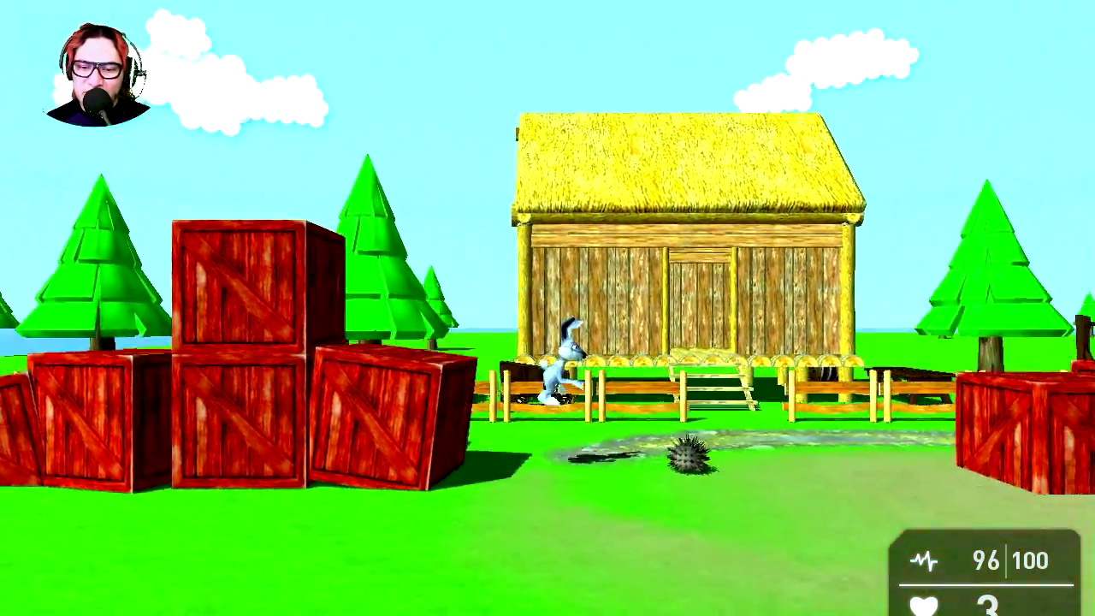
key(space)
key(space)
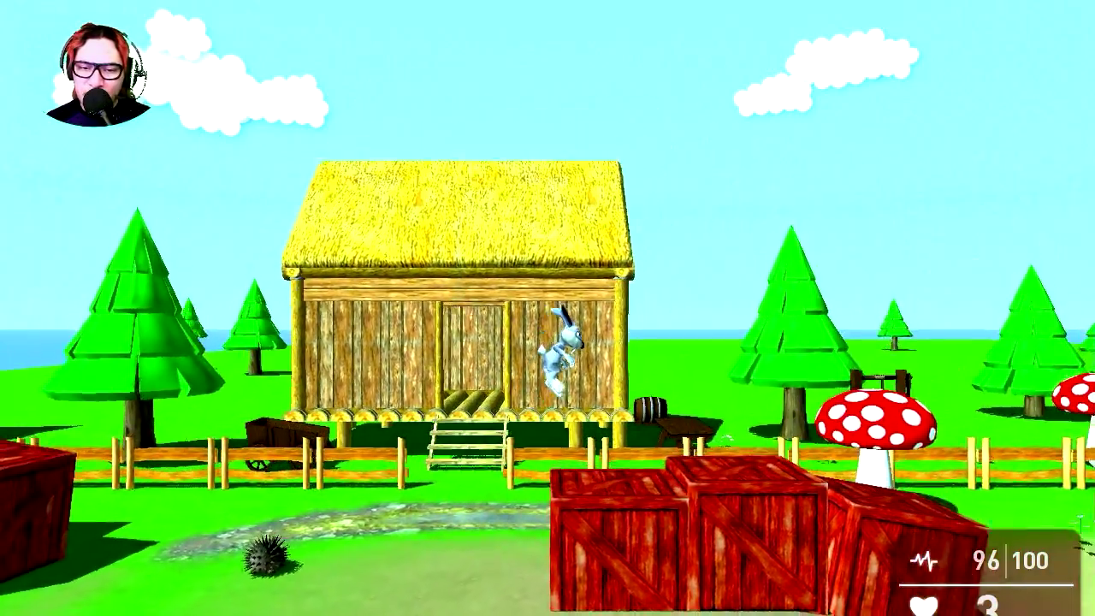
Test turning on the three crates after the mine, and jump across the dip and over the lone tilted crate
key(Left)
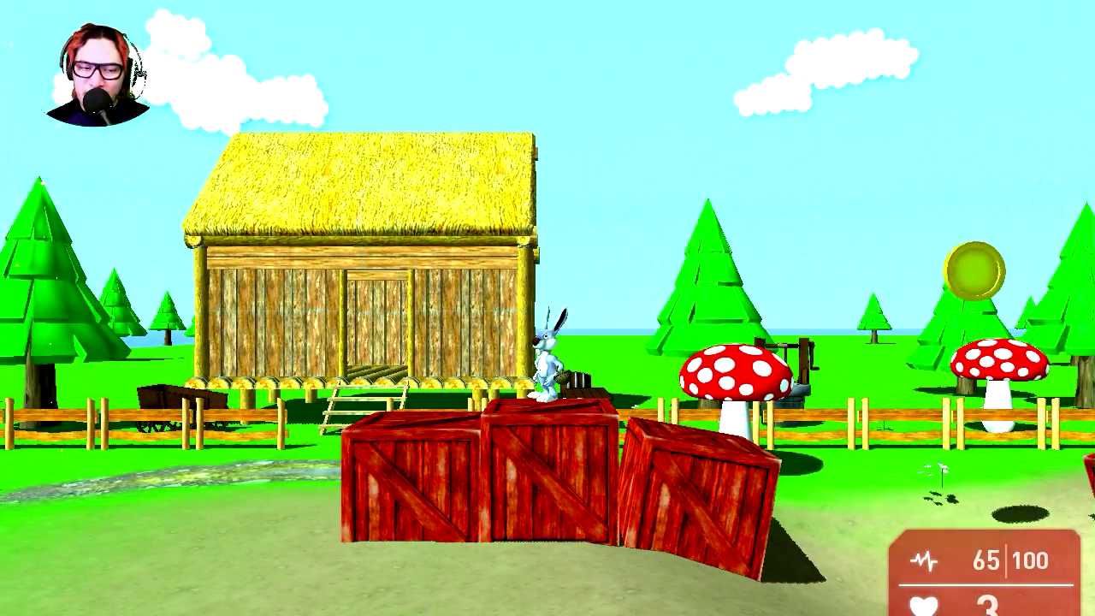
key(Right)
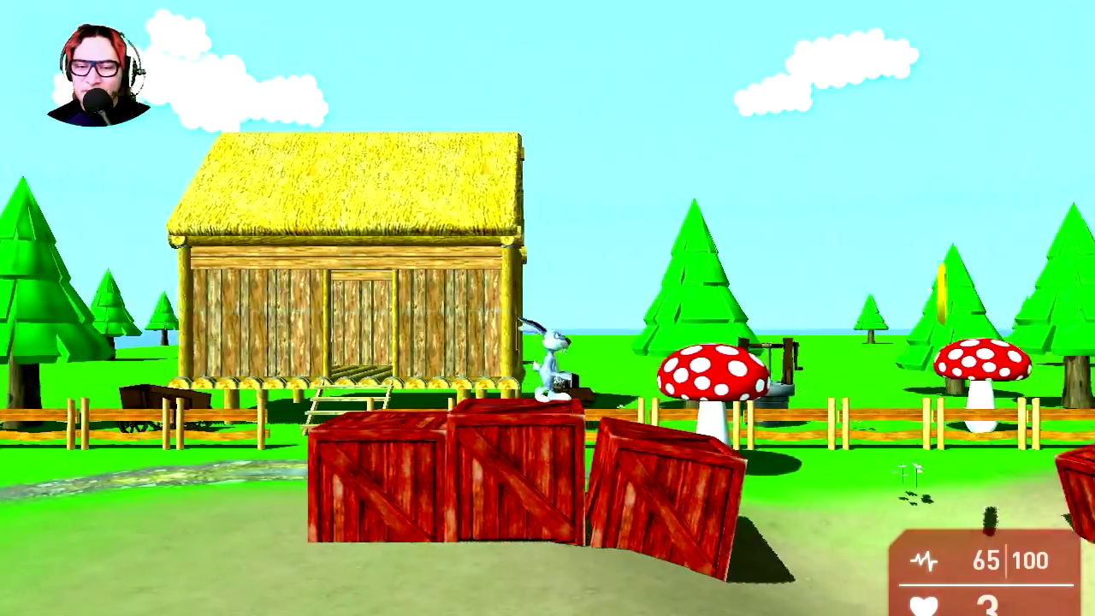
key(space)
key(Right)
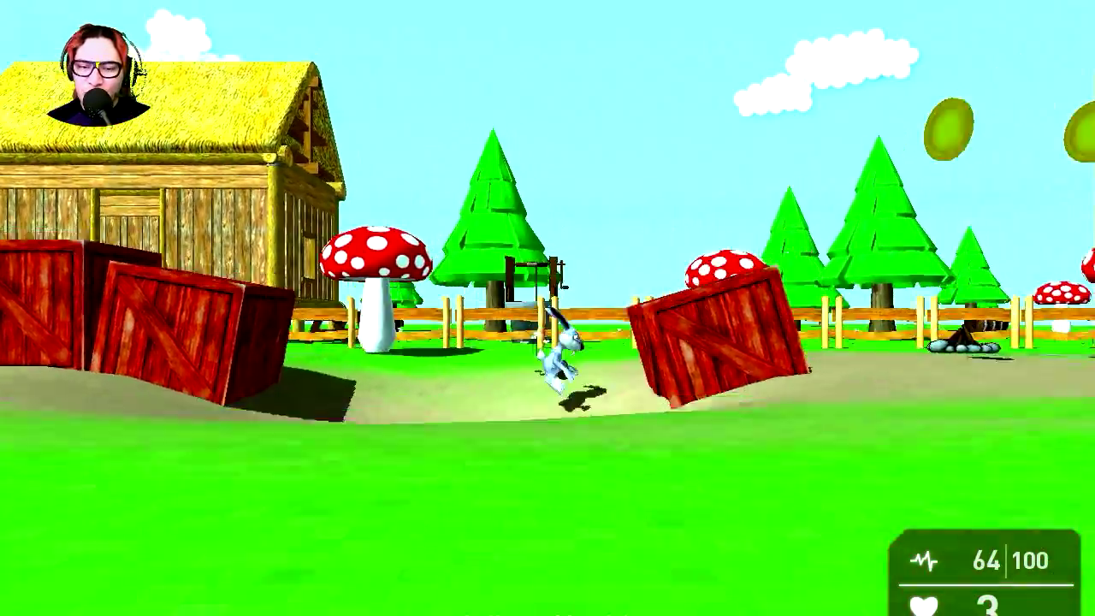
key(space)
key(space)
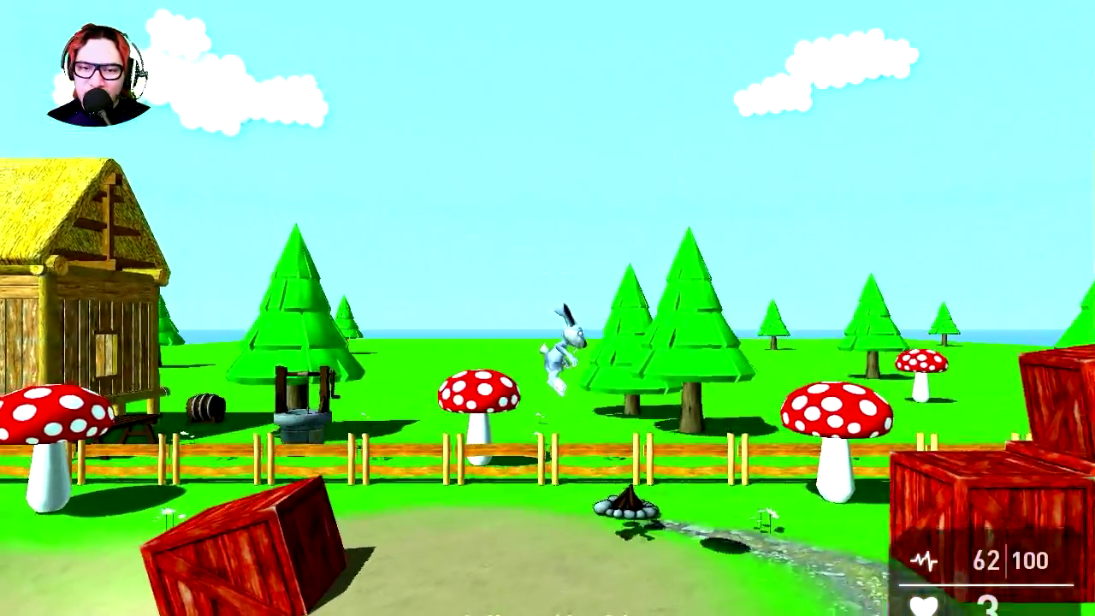
Run and jump the rabbit over the long crate rows, collecting coins on the way to the tall grass
key(d)
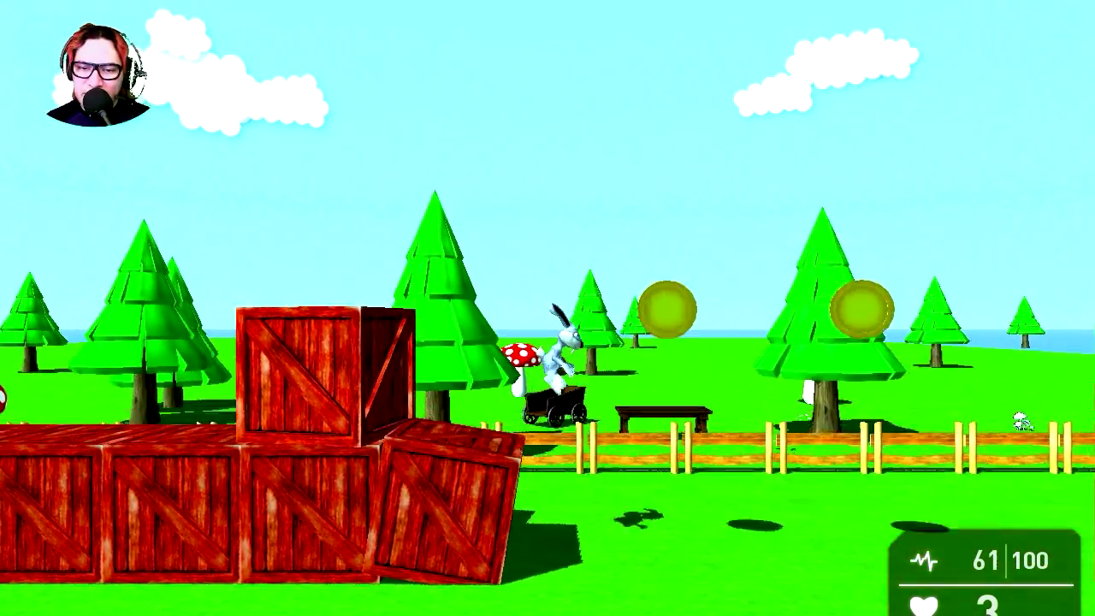
key(d)
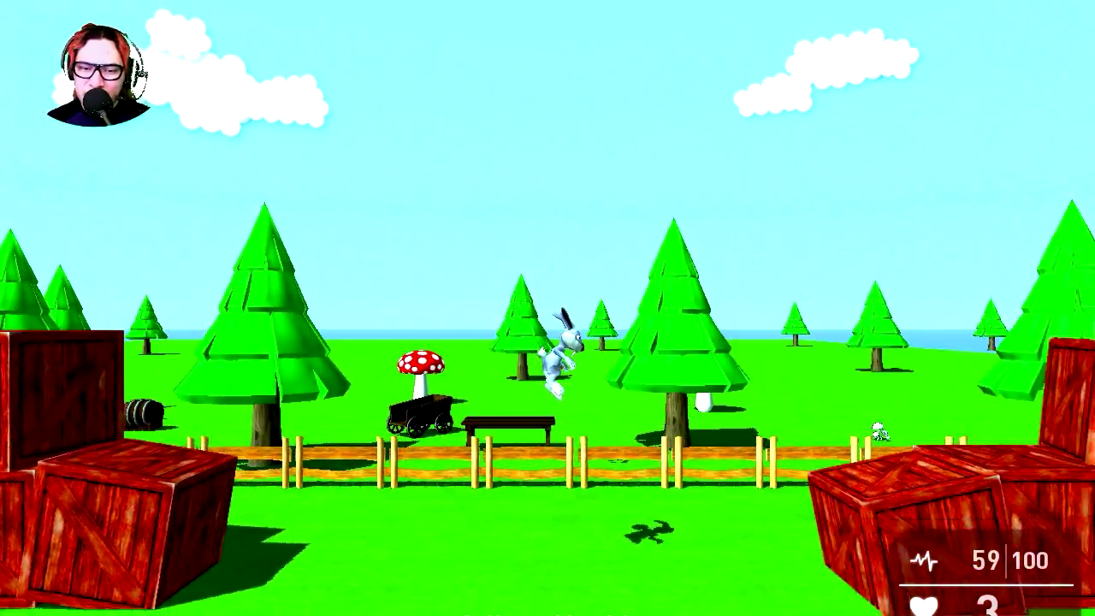
key(d)
key(space)
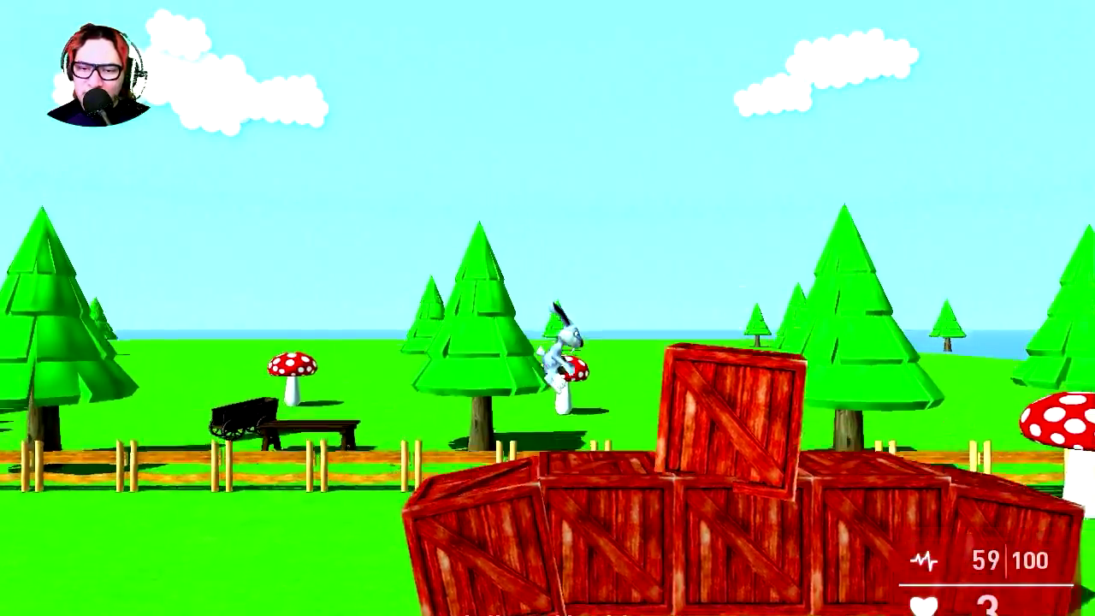
key(d)
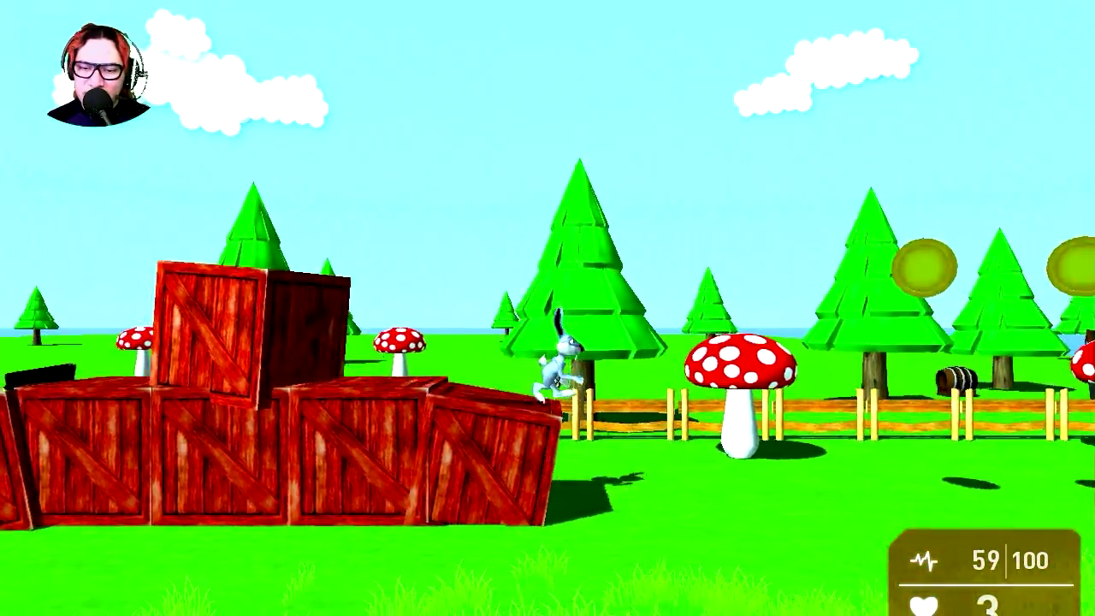
key(space)
key(d)
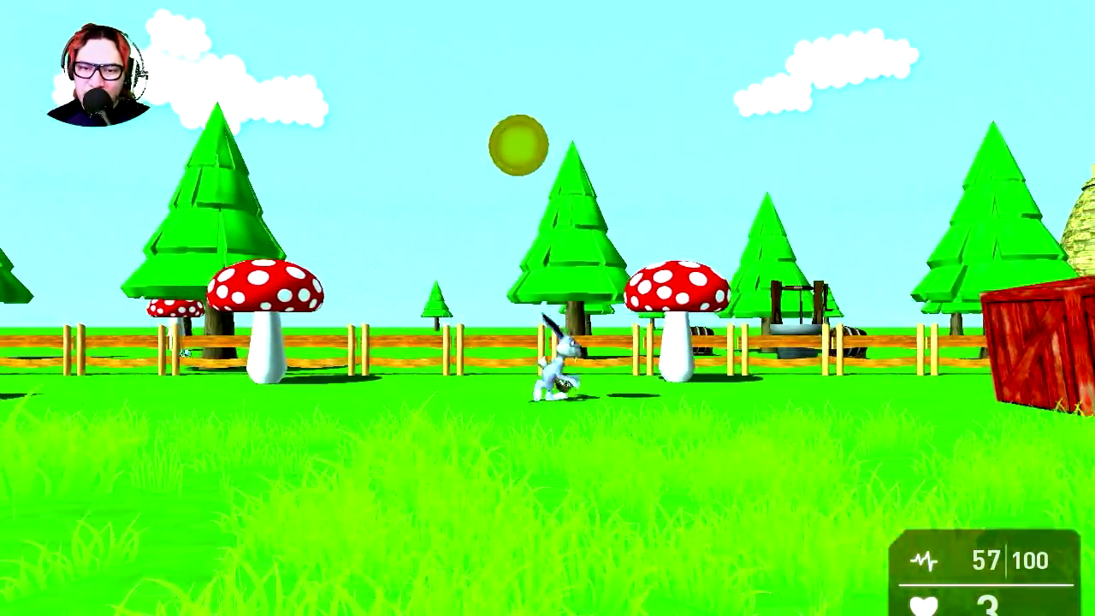
Turn back for the missed coin between the two mushrooms and test walking both ways in the grass
key(a)
key(space)
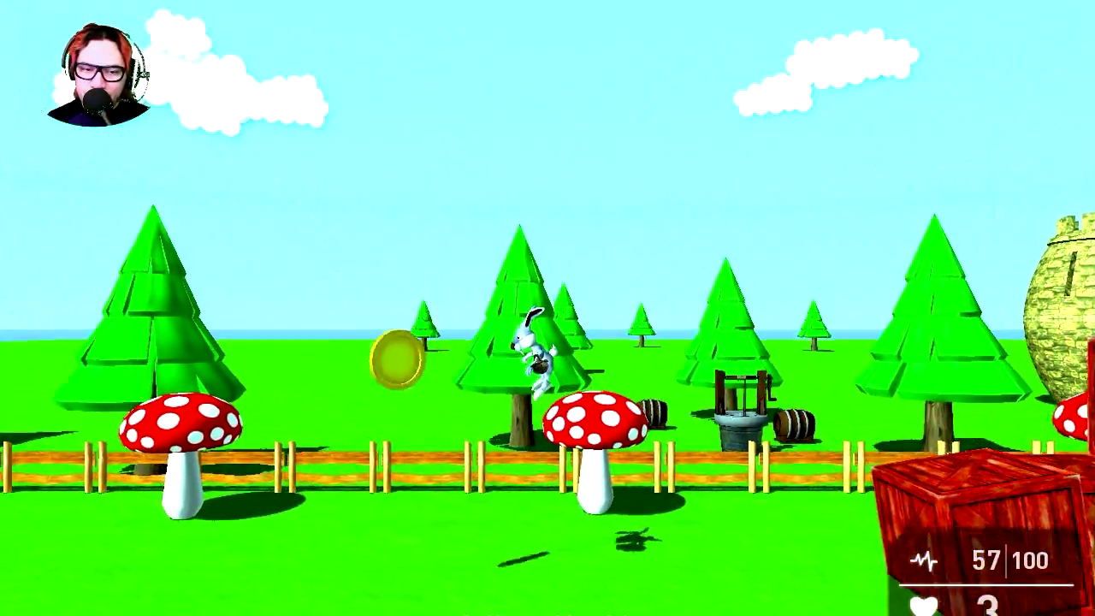
key(d)
key(d)
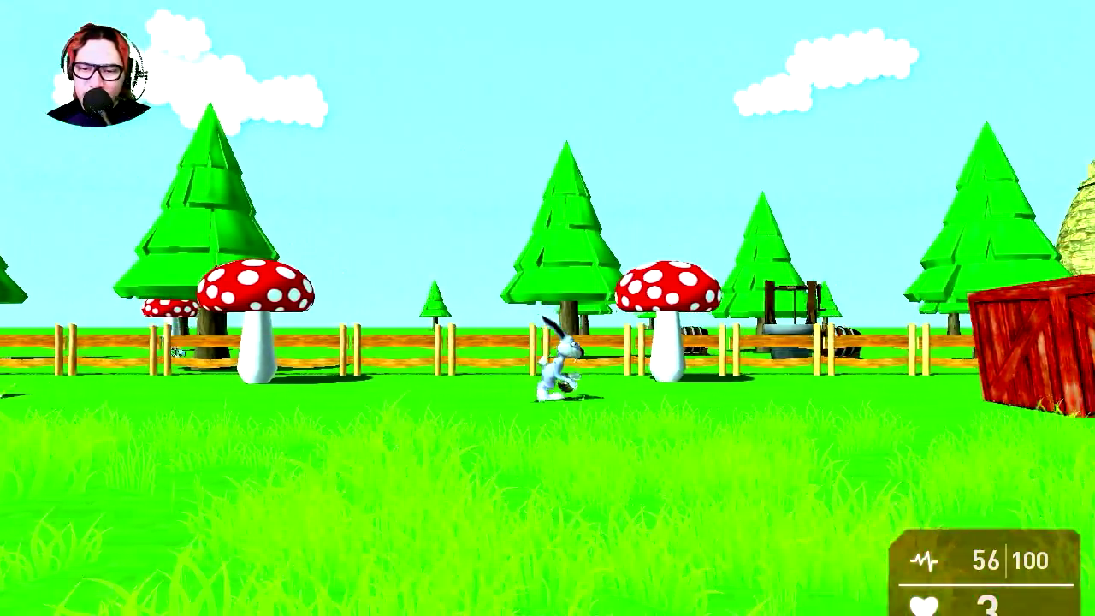
key(a)
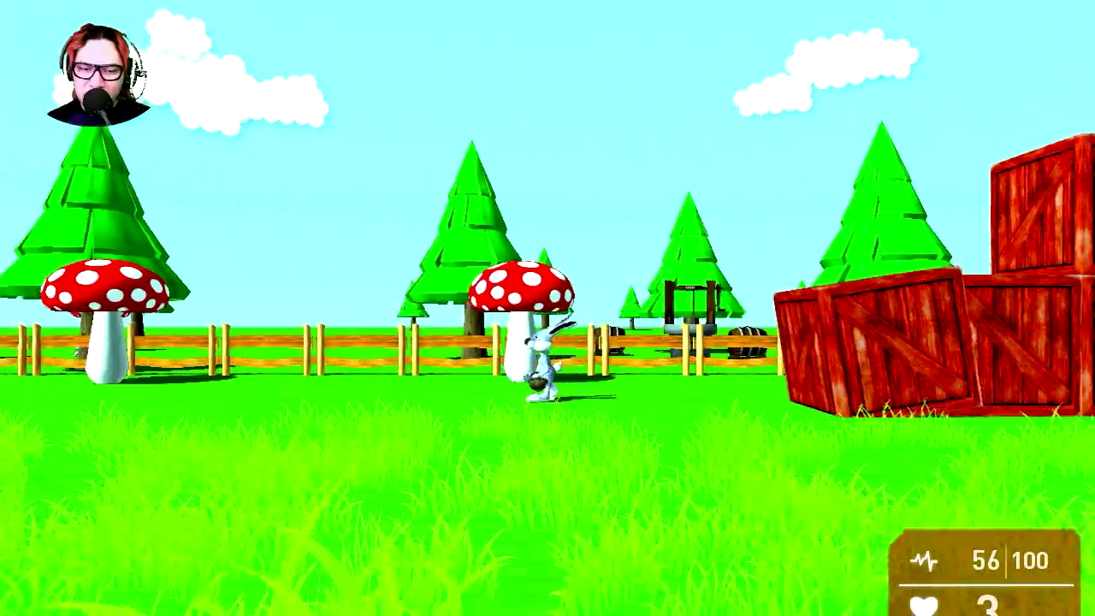
key(d)
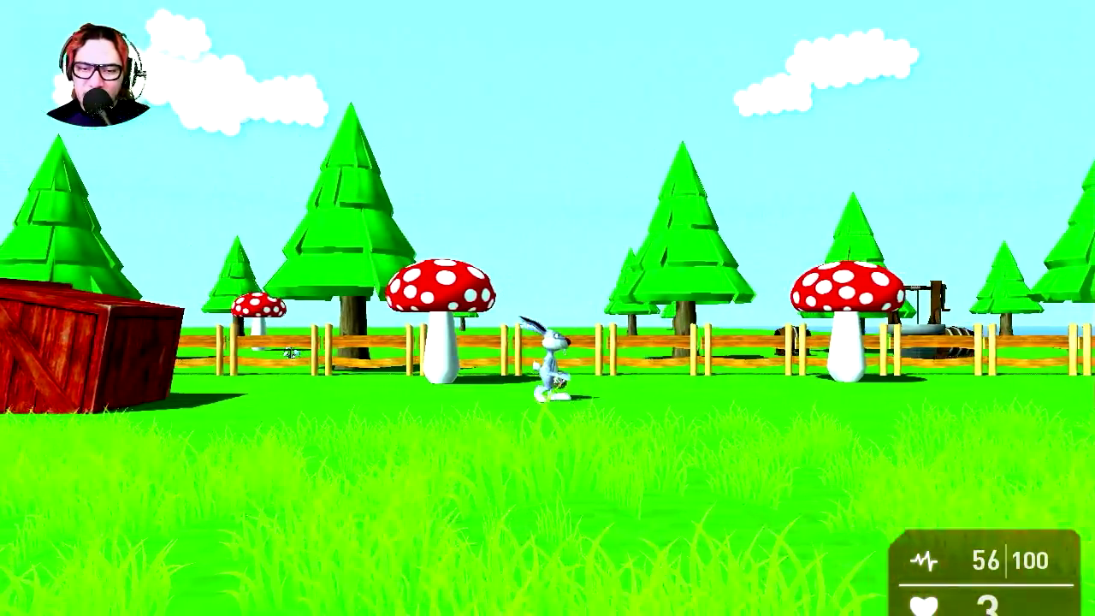
Jump the rabbit up the crate staircase toward the castle at the end of the level
key(space)
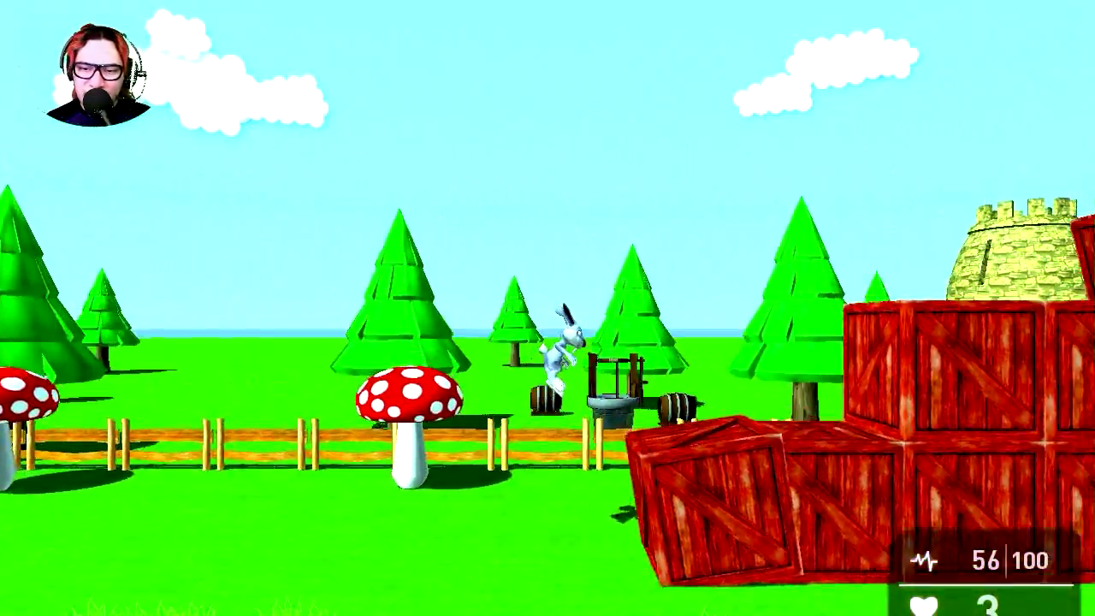
key(space)
key(d)
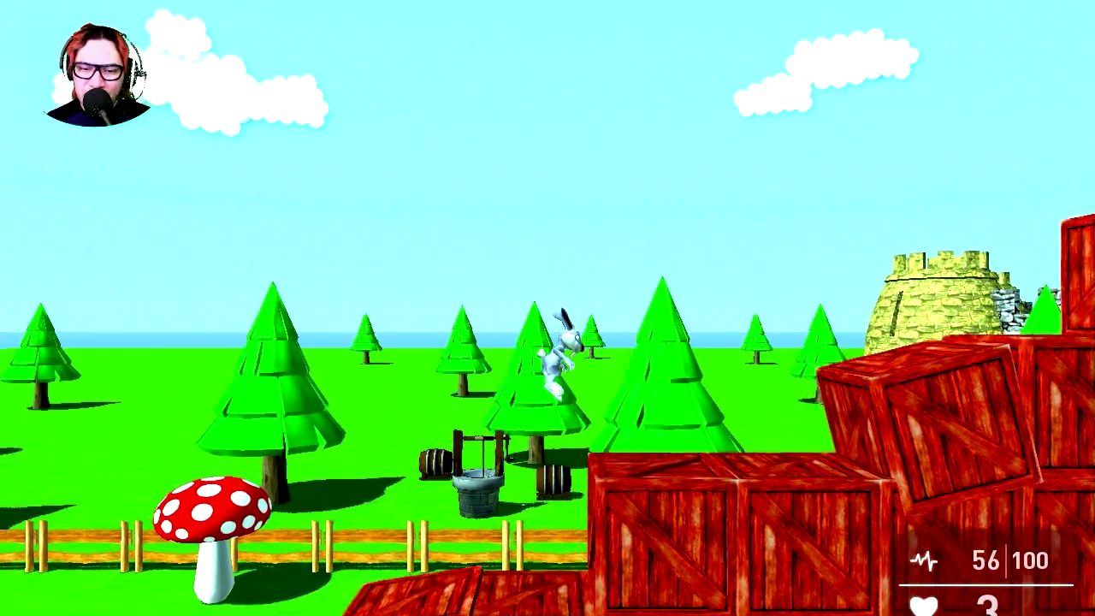
key(d)
key(space)
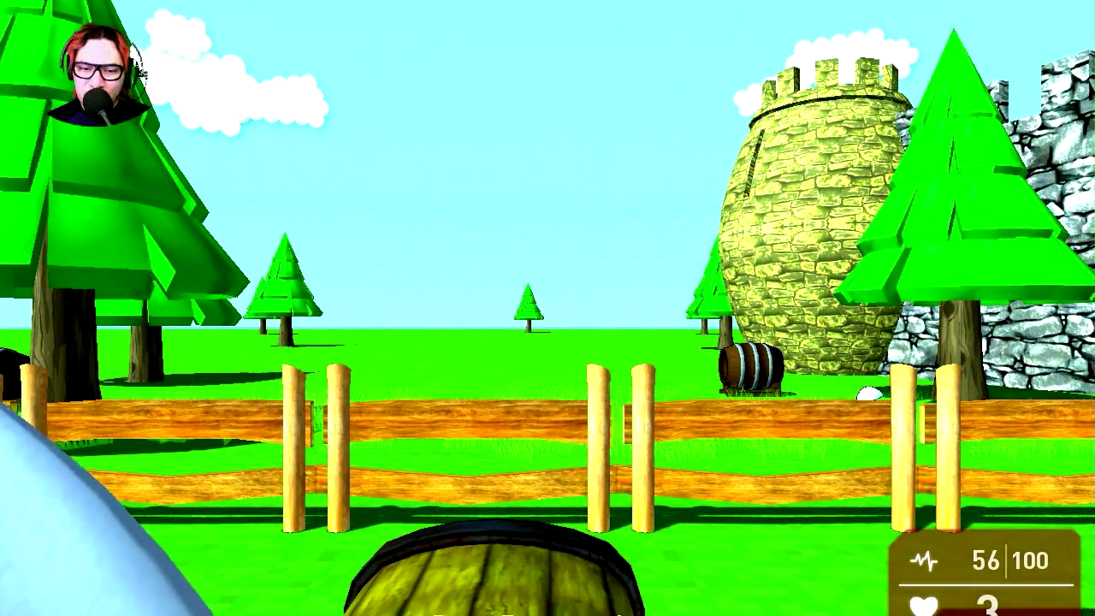
End the test run and survey the crate course from the castle end back toward the huts in the editor
key(Escape)
key(d)
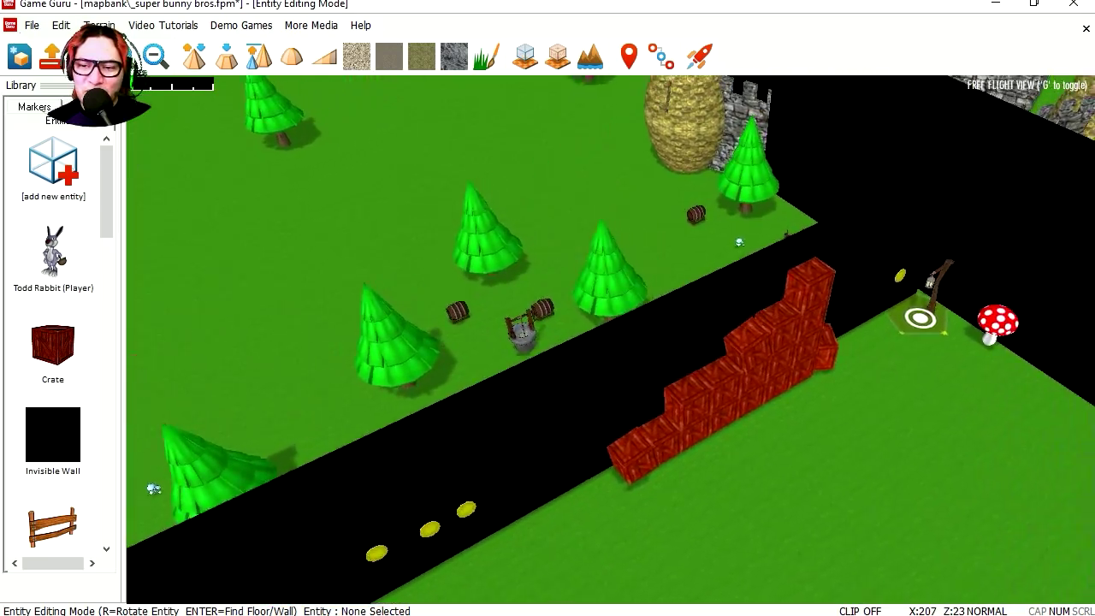
right_drag(680, 332, 617, 327)
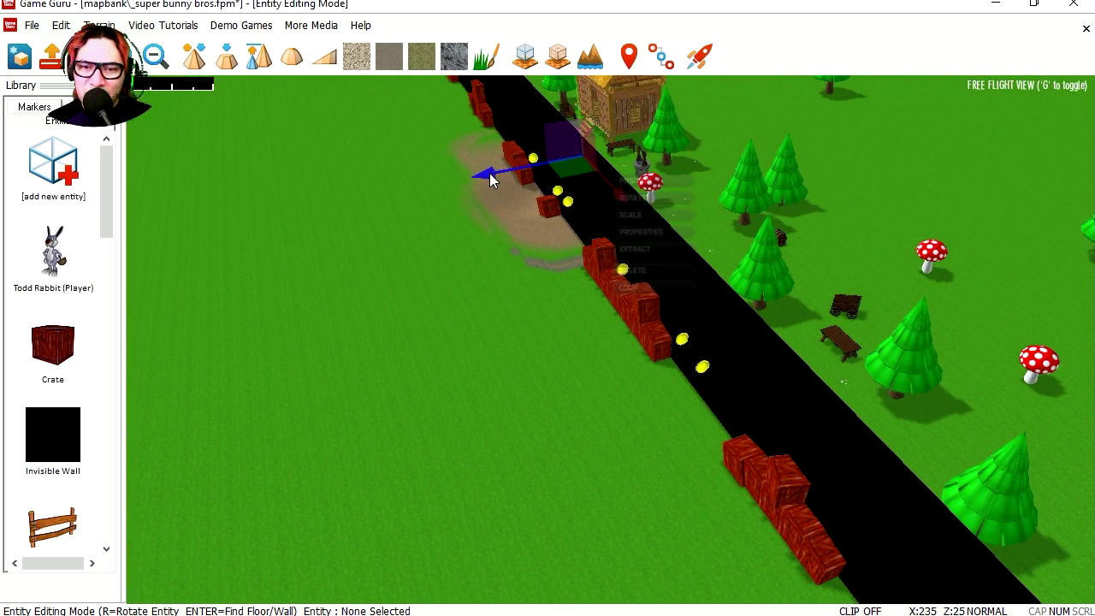
key(d)
right_drag(490, 179, 372, 99)
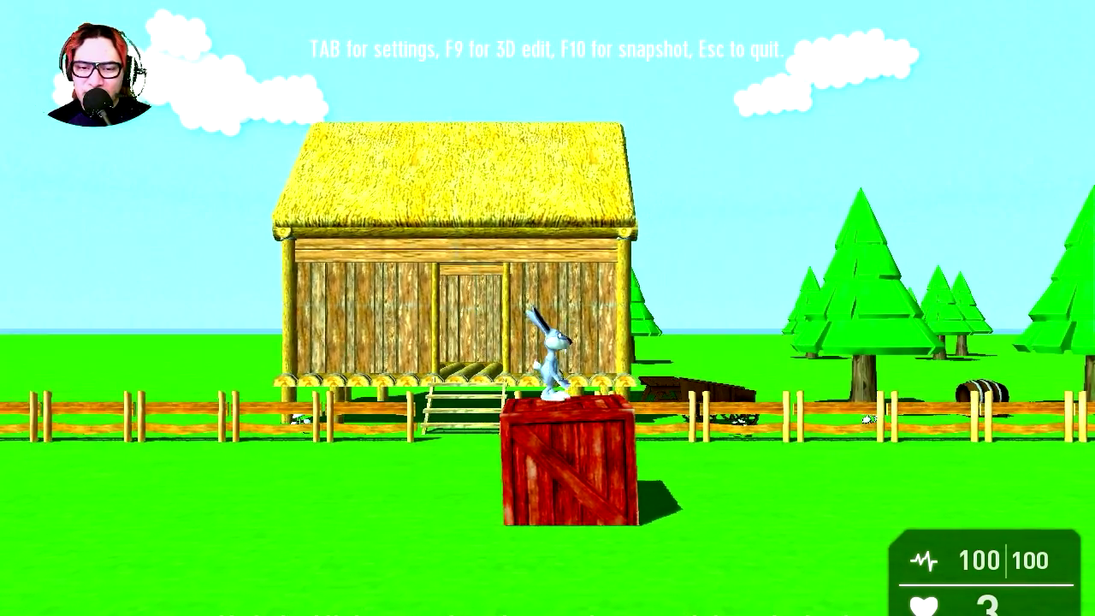
Replay the level's opening, jumping the rabbit over the single crates and the first crate stack
key(d)
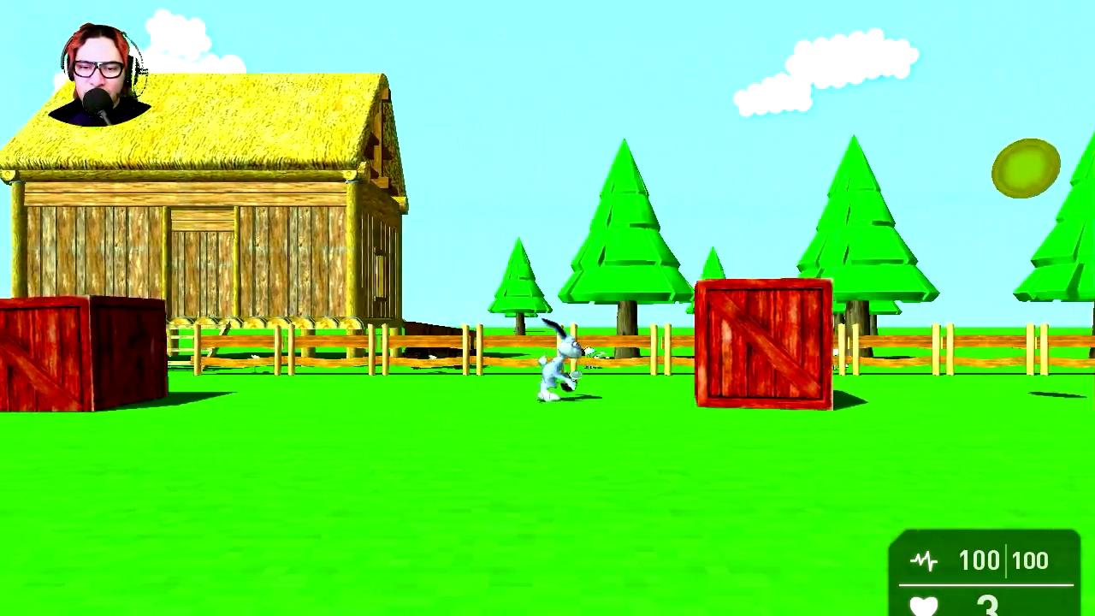
key(space)
key(space)
key(space)
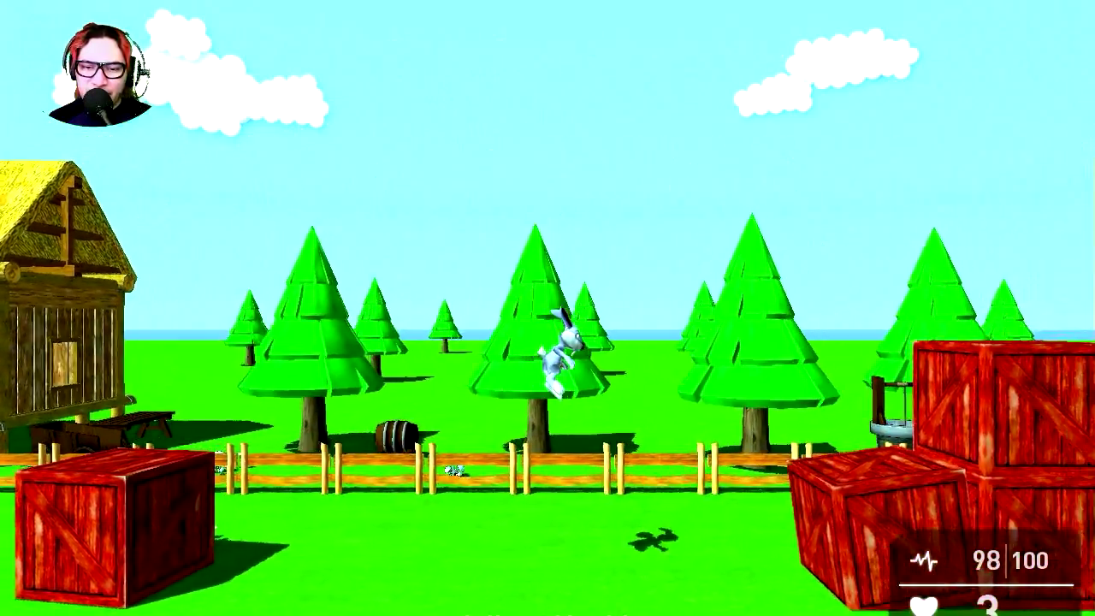
key(space)
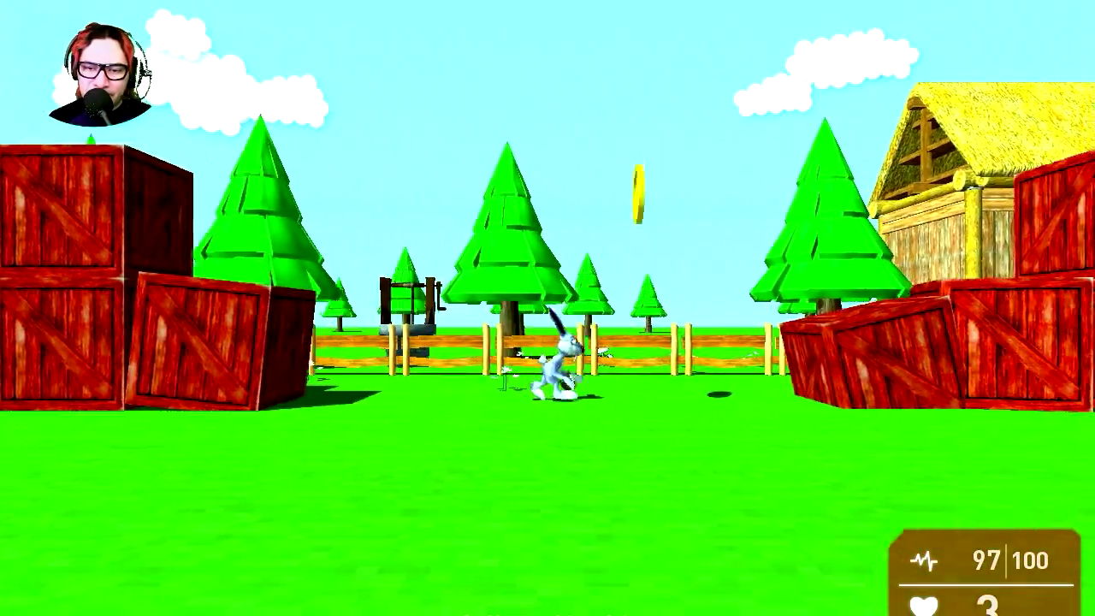
Jump over the pile before the second hut, past the mine and the three crates, into the mushroom dip
key(space)
key(space)
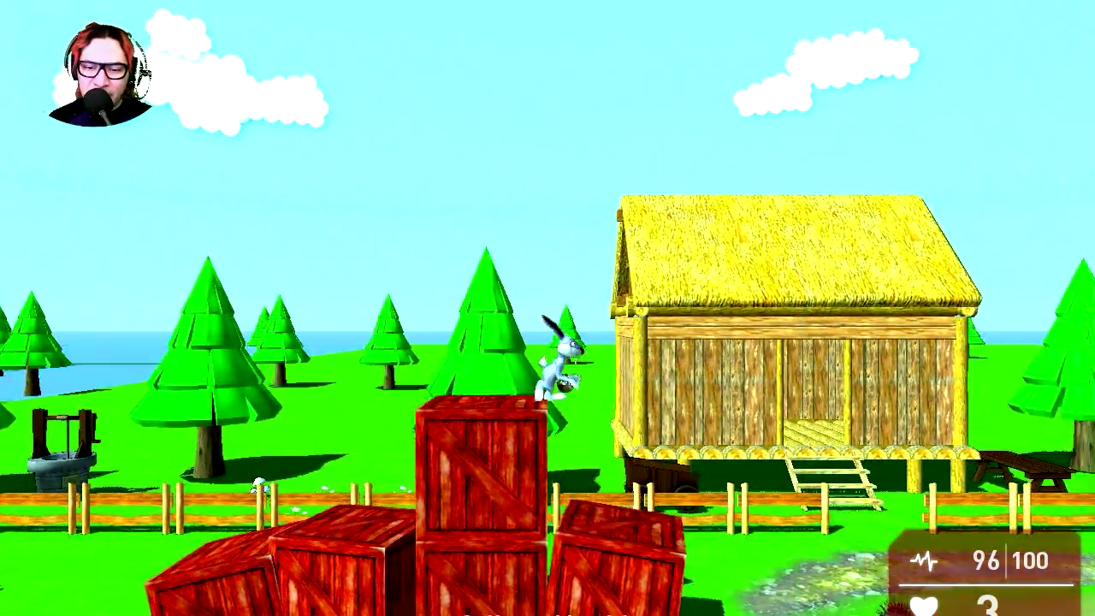
key(space)
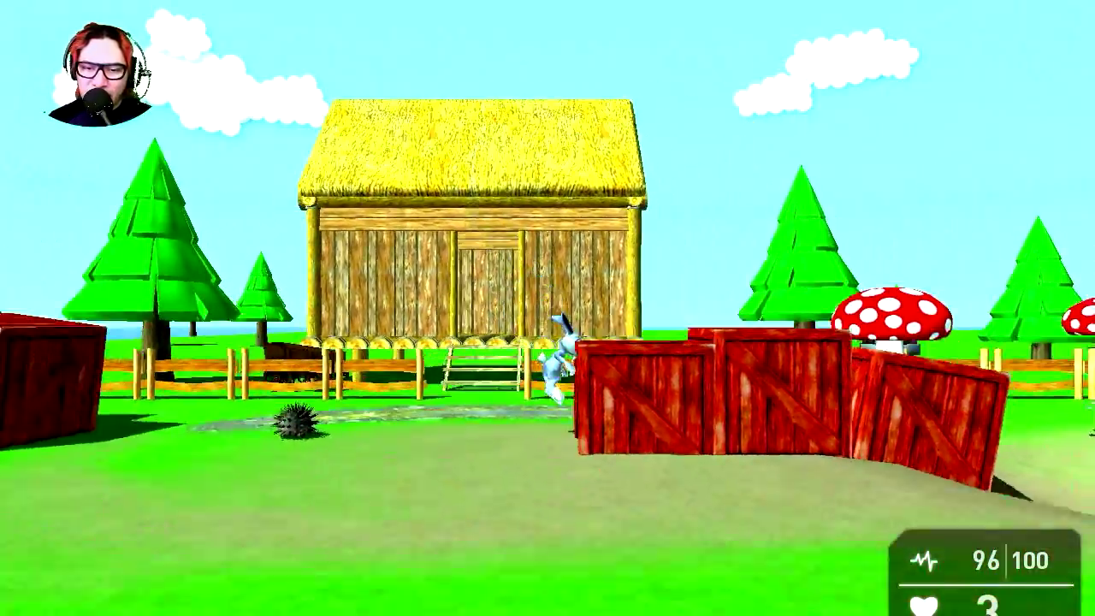
key(space)
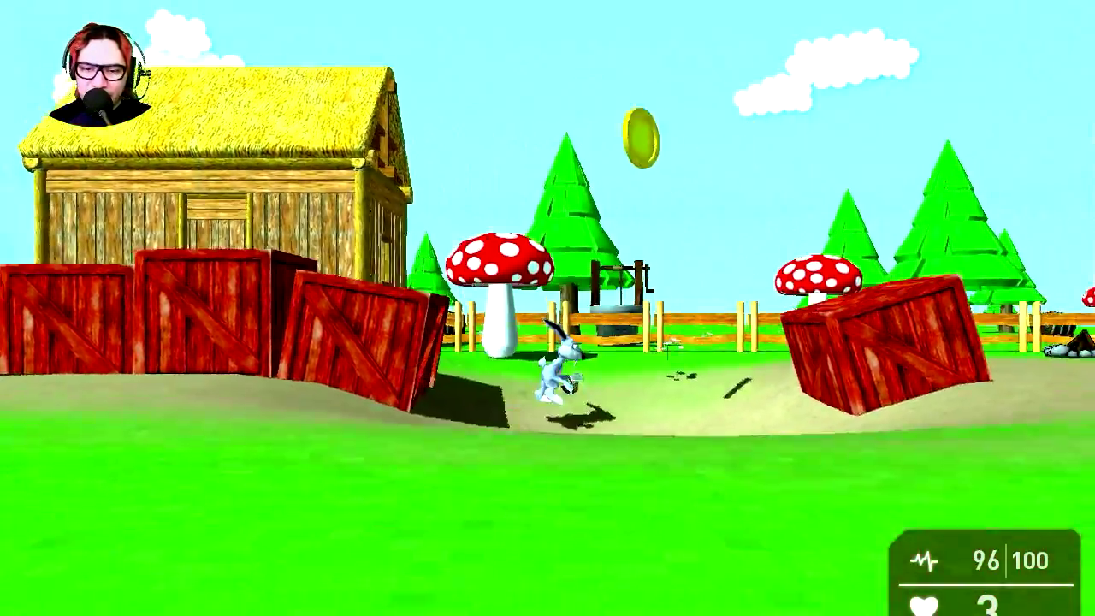
Jump the rabbit out of the mushroom dip, across the remaining crate piles, and off the last tall stack near the castle
key(space)
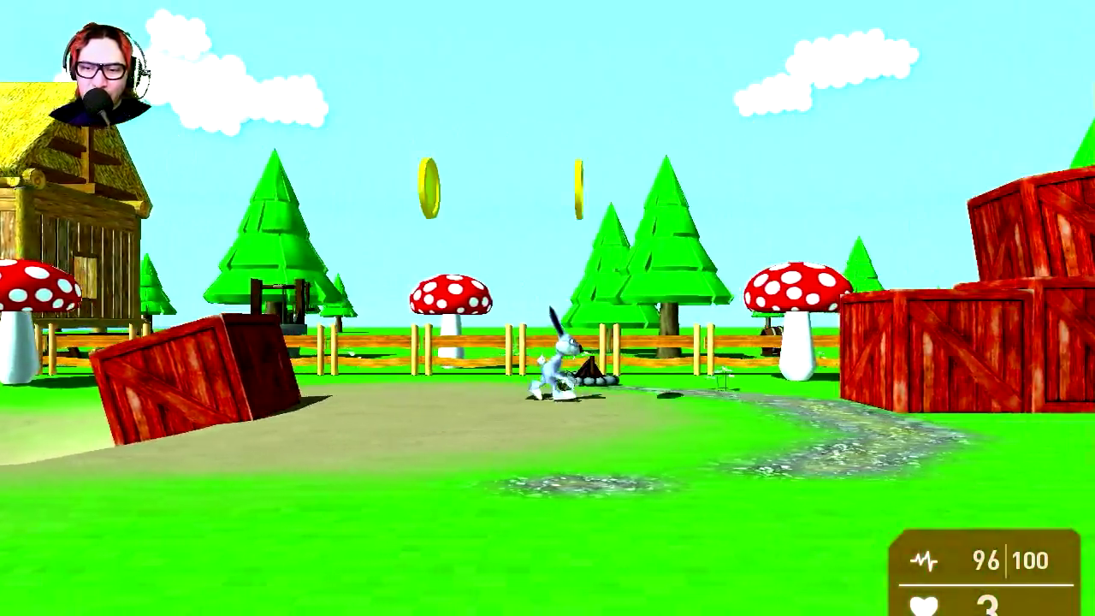
key(space)
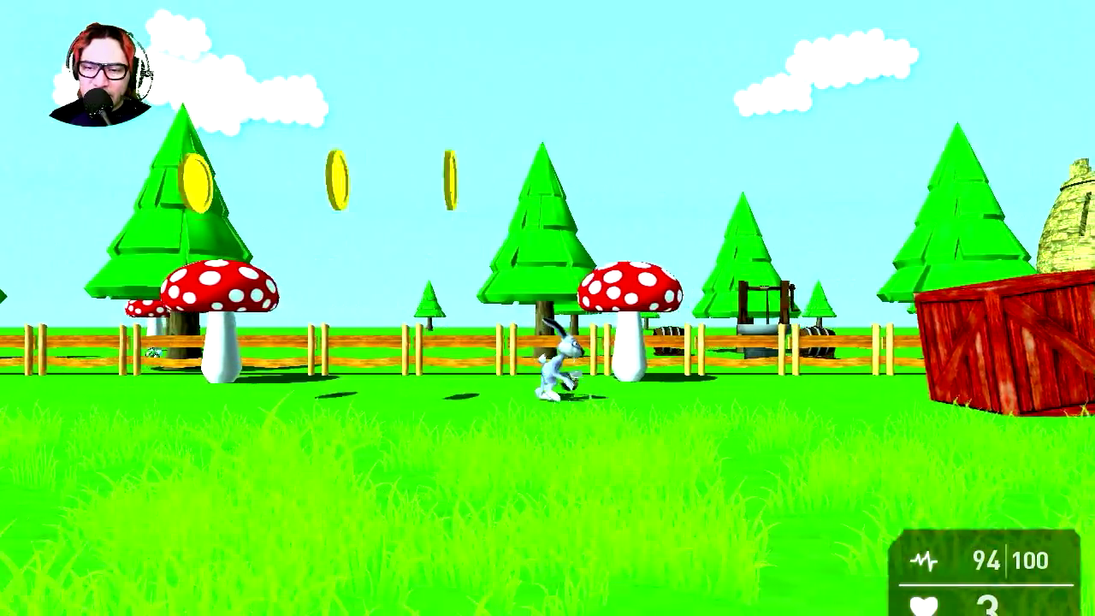
key(space)
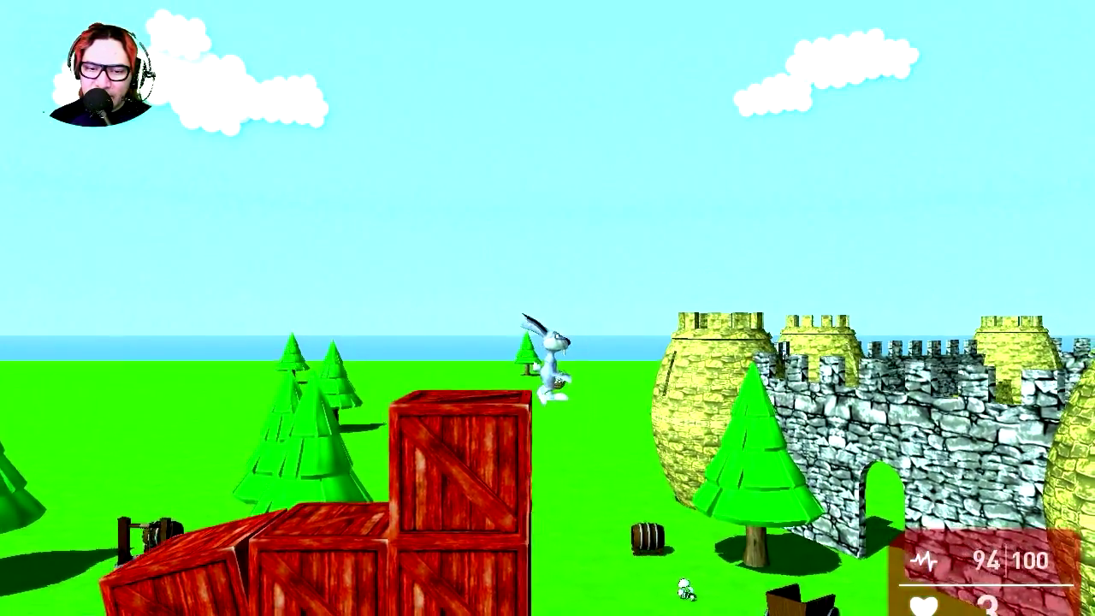
key(Right)
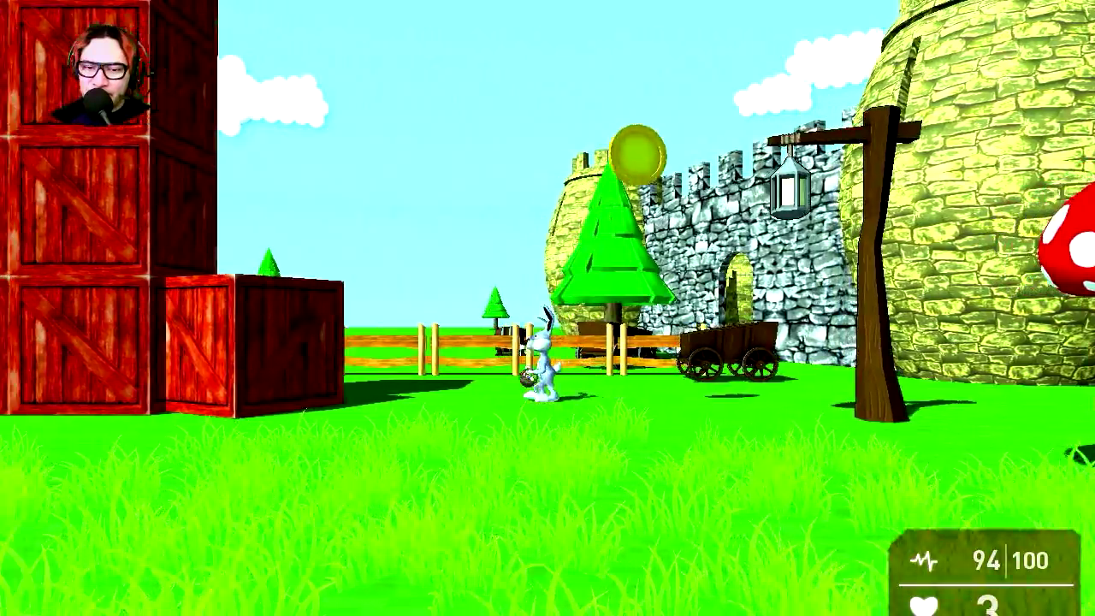
Run and jump the rabbit back and forth by the lantern post near the castle, and end the test run
key(Left)
key(Right)
key(space)
key(Left)
key(Right)
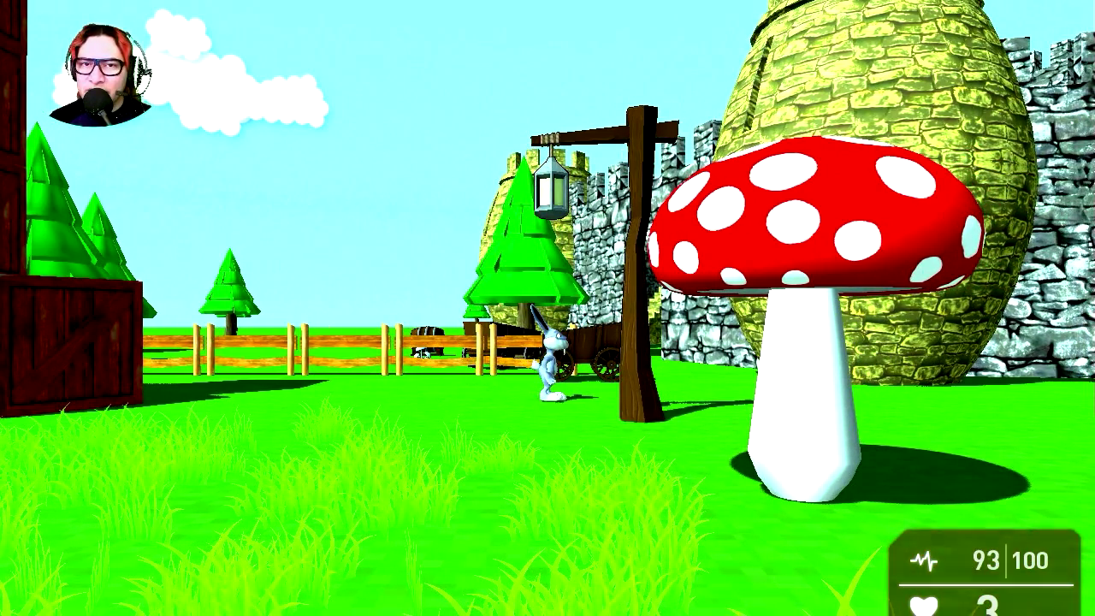
key(Escape)
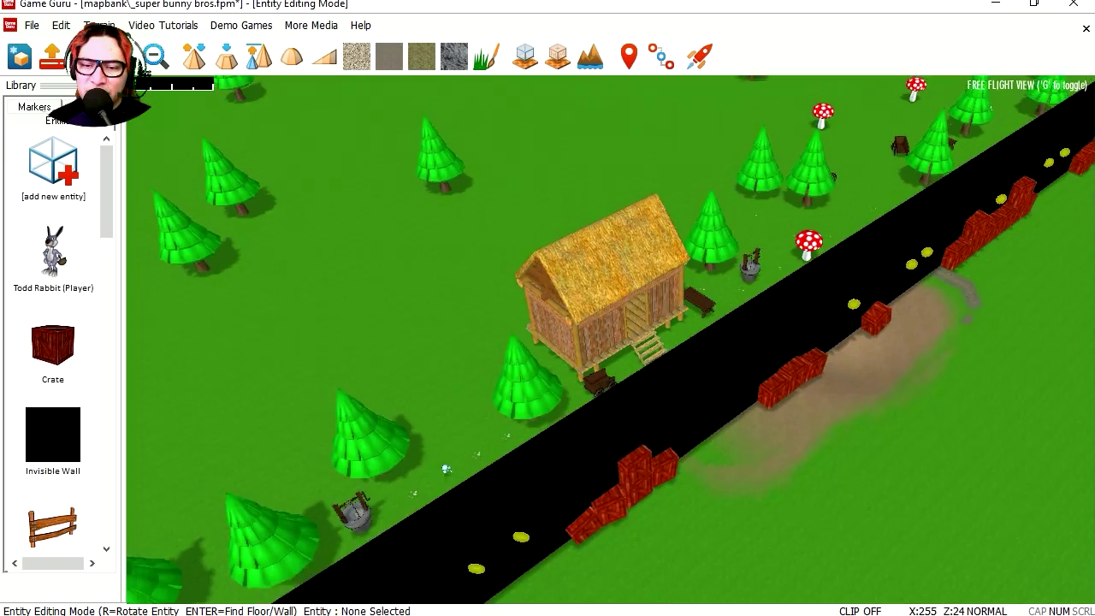
Select the rabbit at the beginning of the level and shift it off the player start marker
key(s)
right_drag(611, 339, 539, 351)
key(w)
key(w)
key(w)
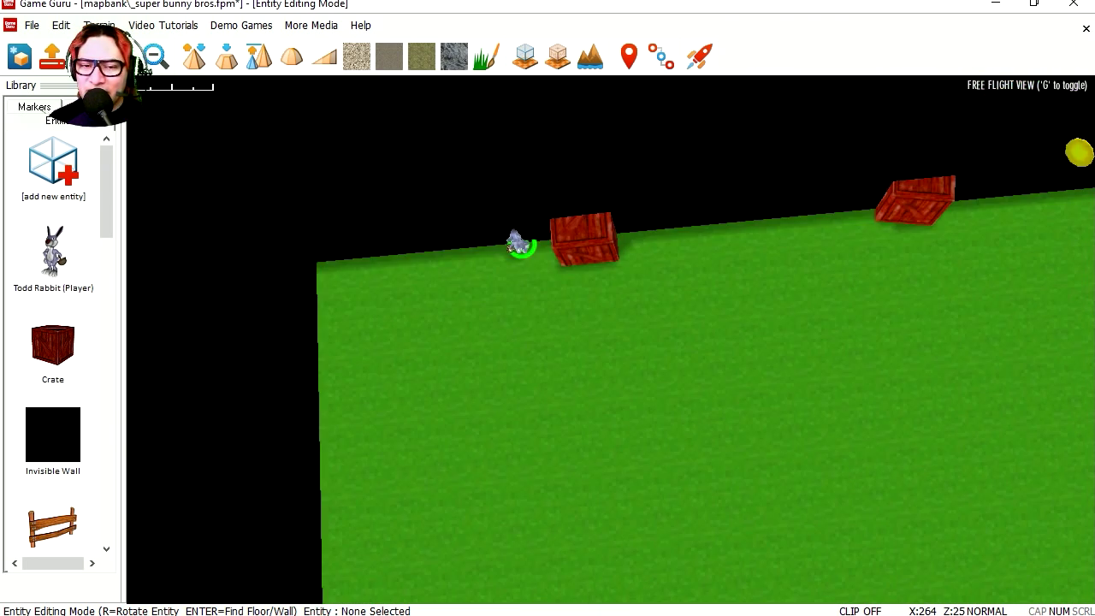
right_drag(445, 360, 542, 336)
click(541, 336)
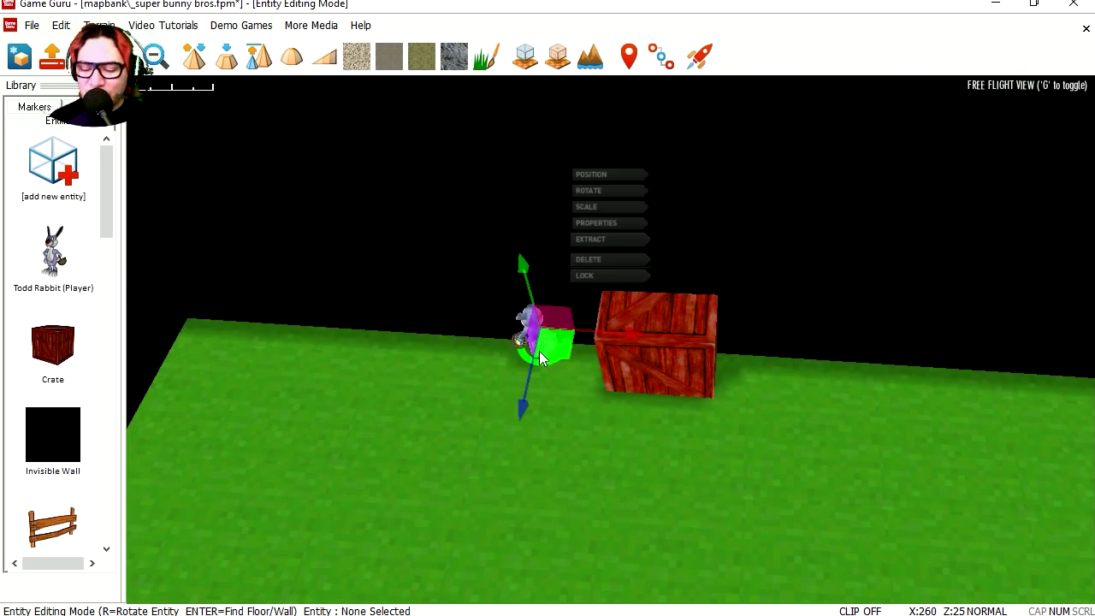
drag(539, 359, 549, 377)
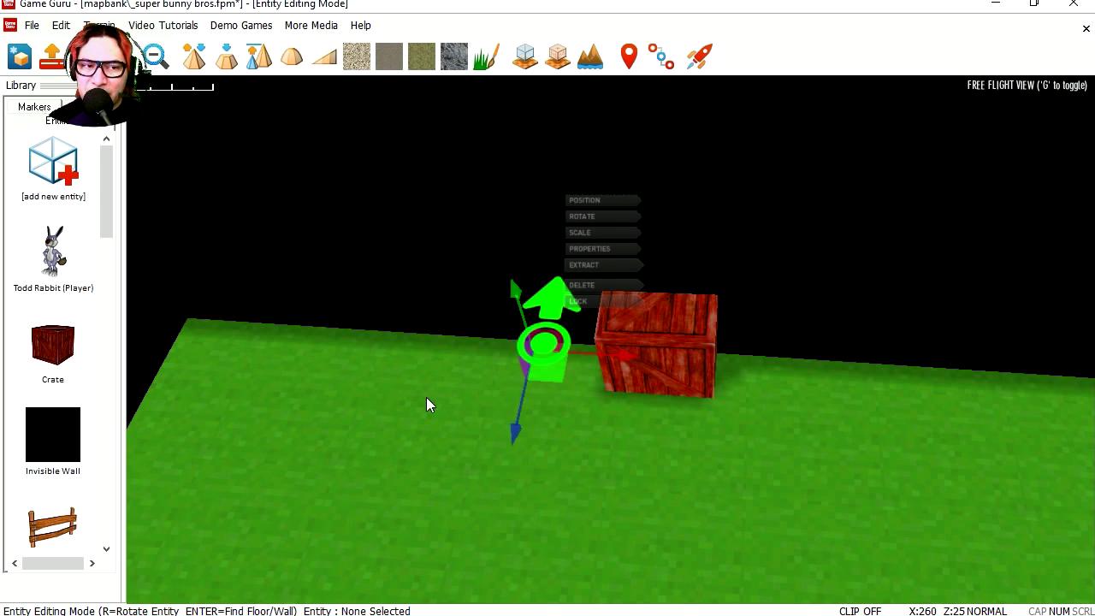
Open the _lemario_bunny level and place a Player Start marker just before the first crate
click(32, 28)
click(77, 133)
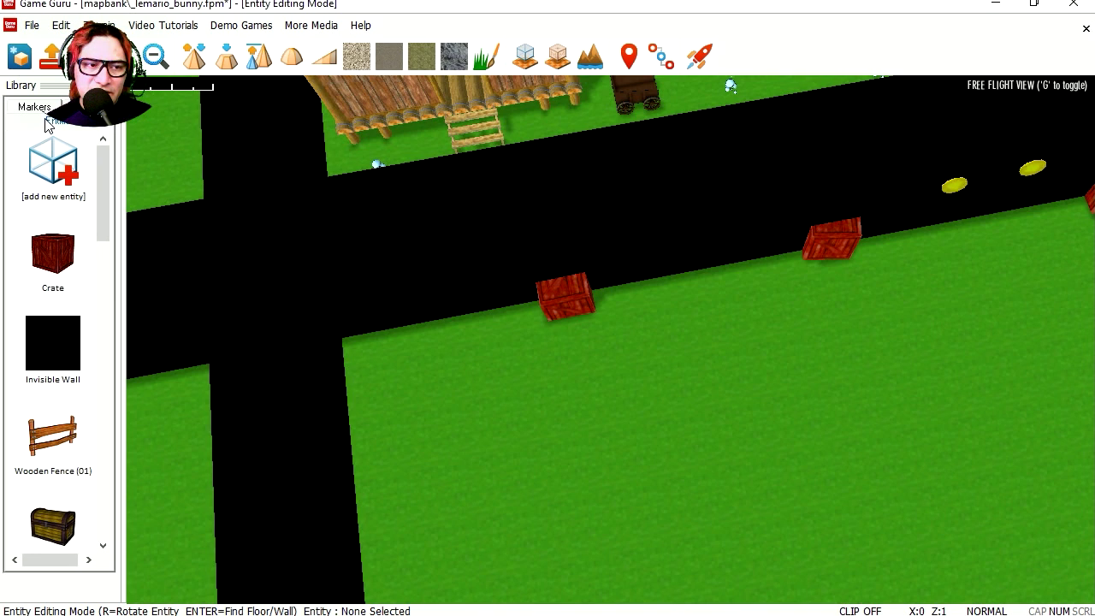
click(39, 109)
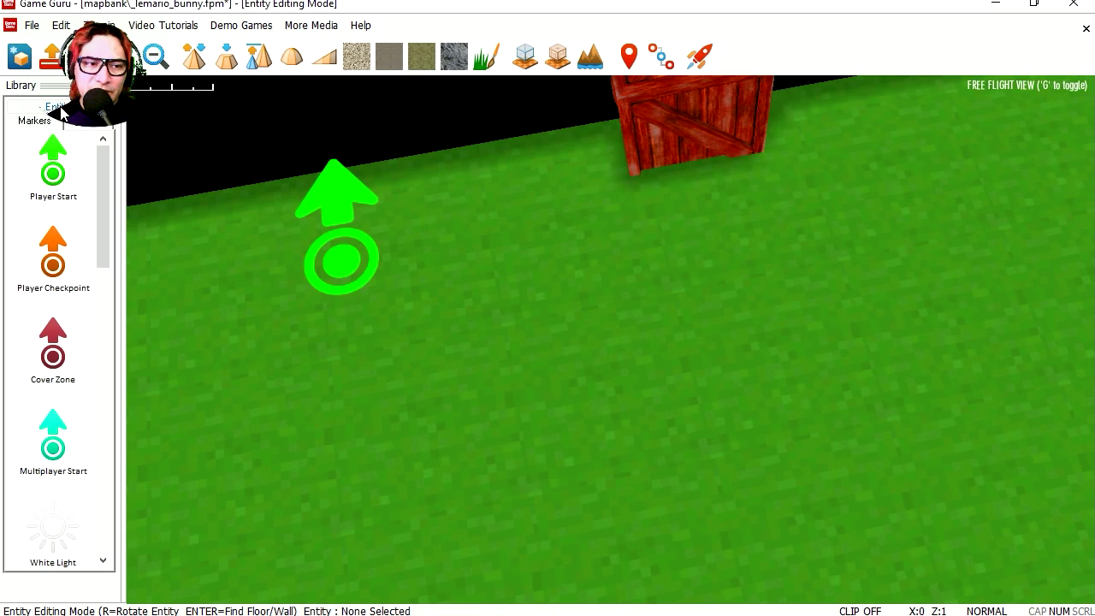
Add Todd Rabbit (Player) from the Easter Pack to the level and place it on the player start marker
click(60, 109)
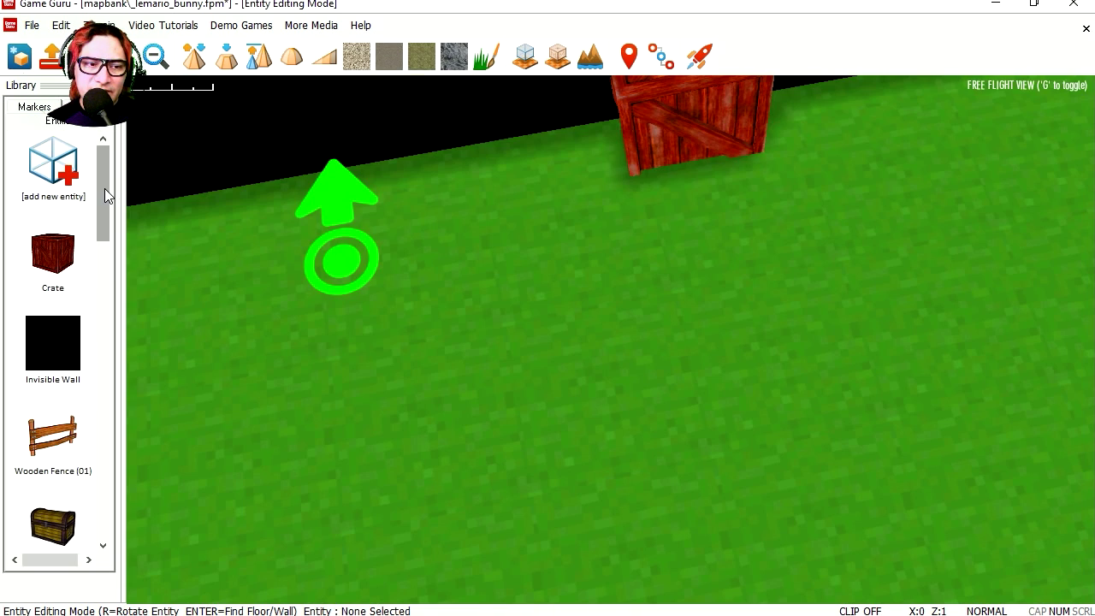
mouse_move(105, 188)
mouse_down()
mouse_move(117, 502)
mouse_move(117, 178)
mouse_up()
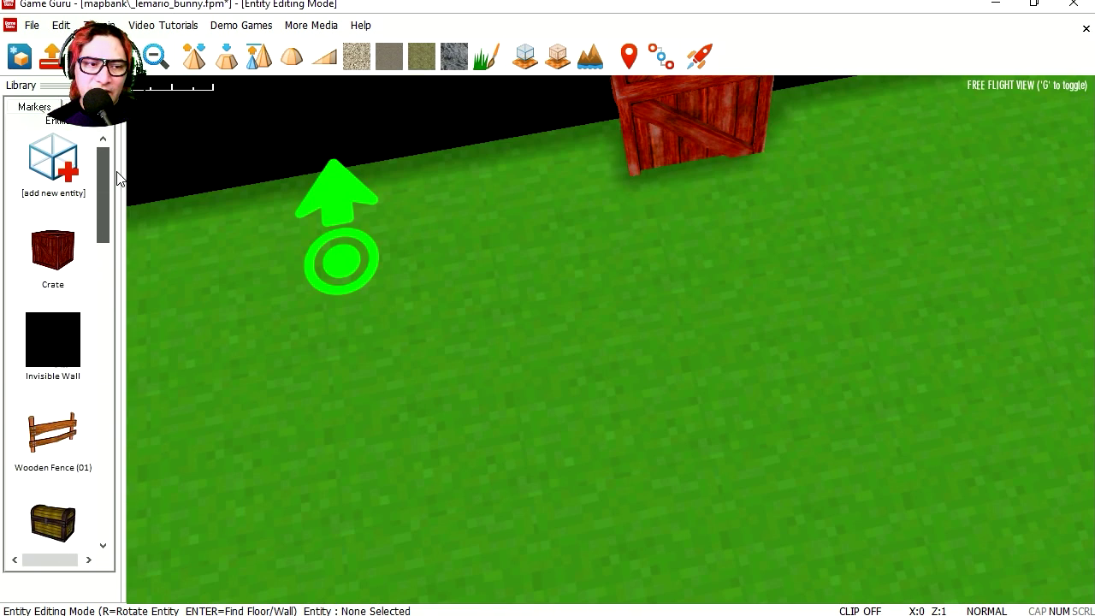
click(53, 167)
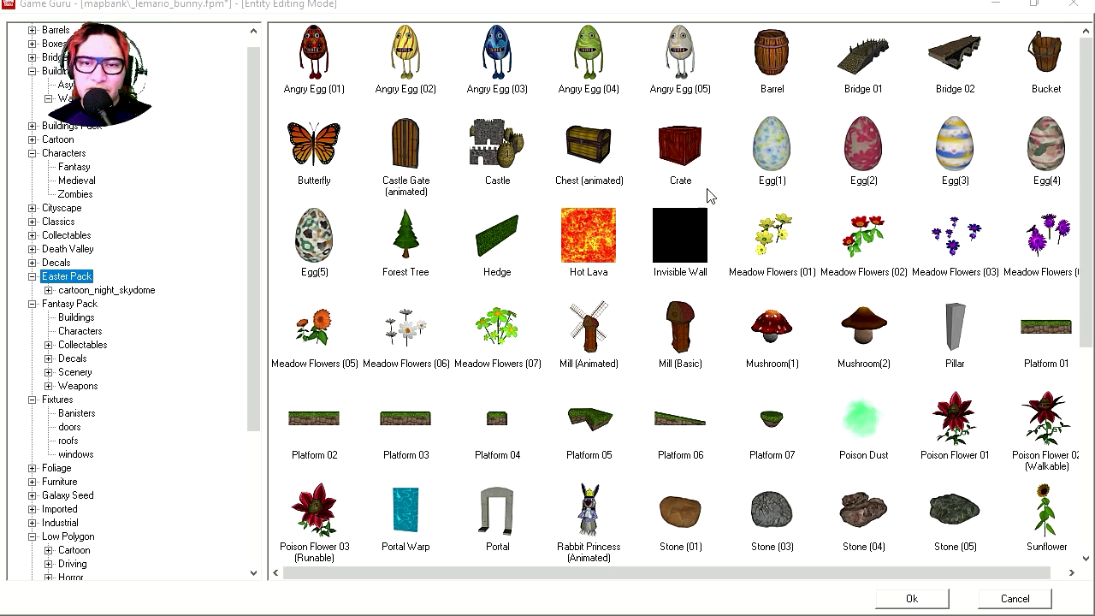
drag(1091, 209, 1054, 387)
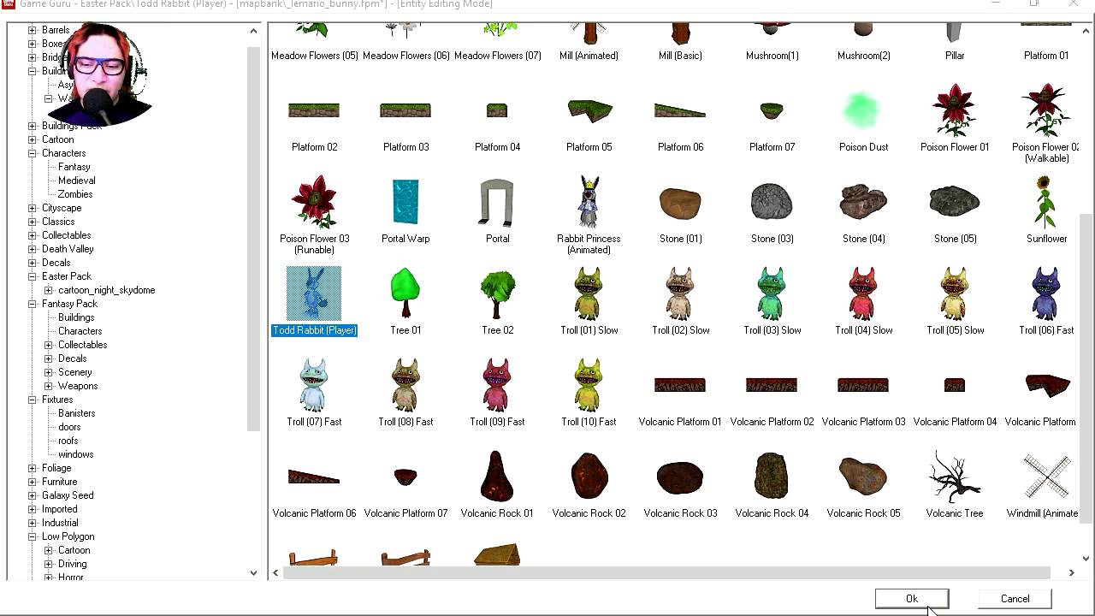
click(928, 606)
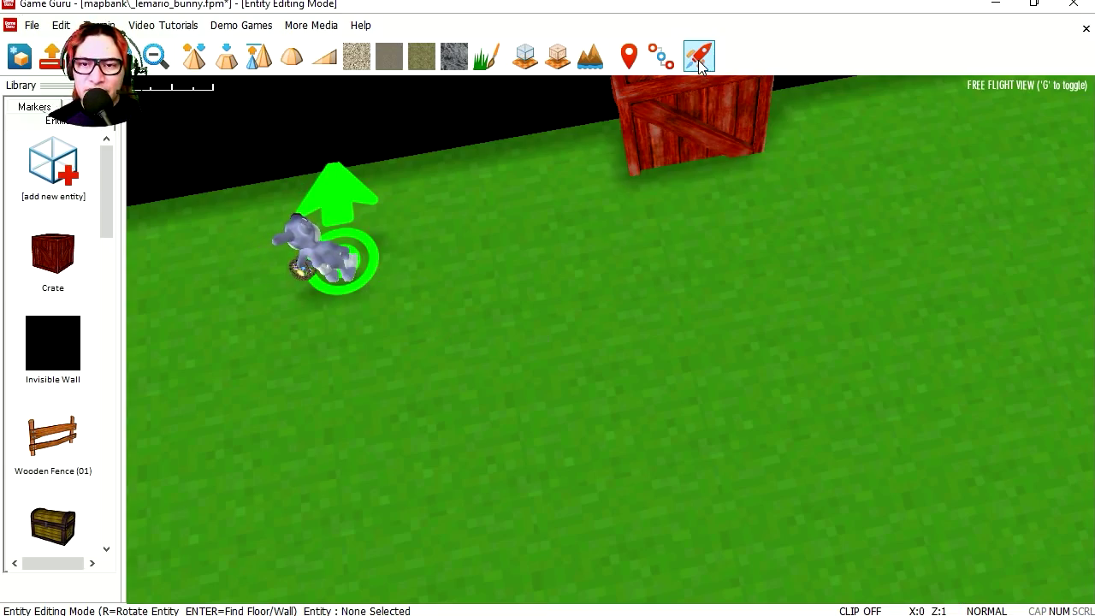
Start a test run and move the rabbit in every direction around the first crate
click(699, 57)
key(w)
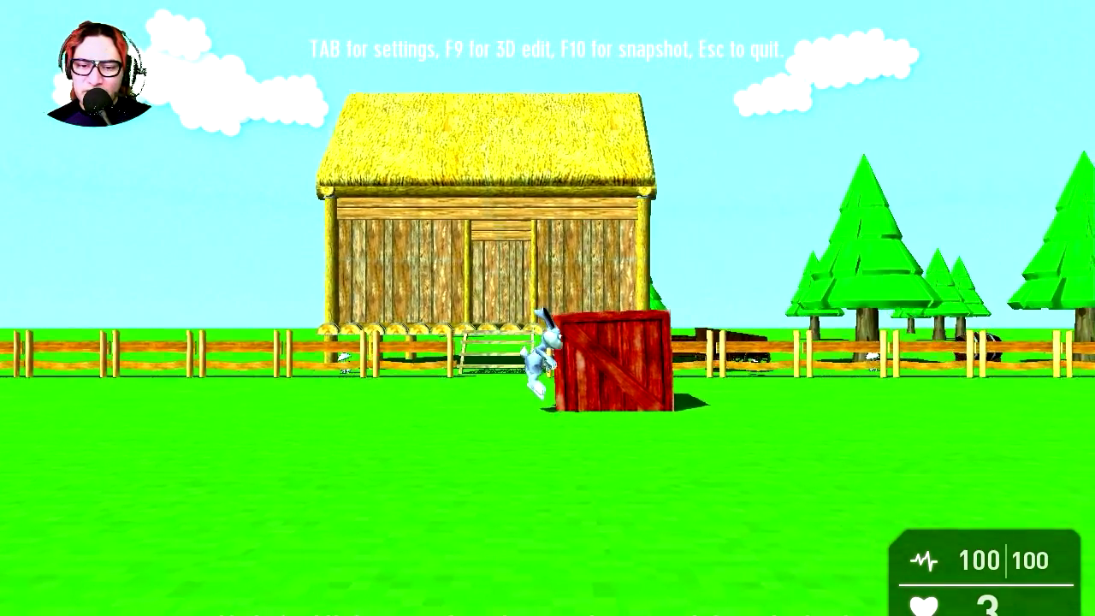
key(d)
key(a)
key(s)
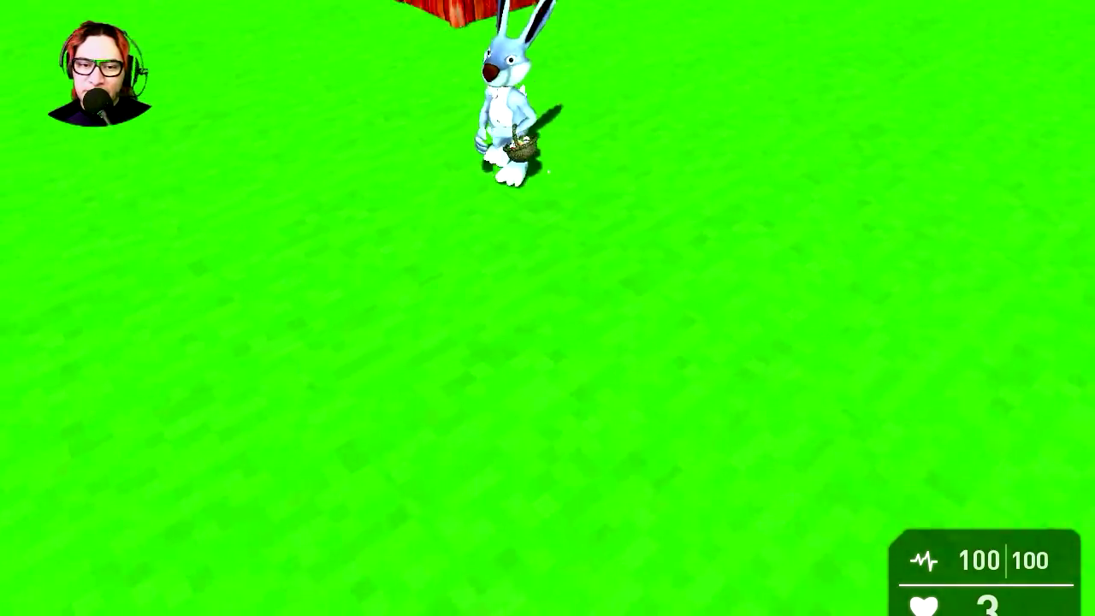
Run the rabbit in free third-person view alongside the crate course up to the mine in front of the second hut
key(w)
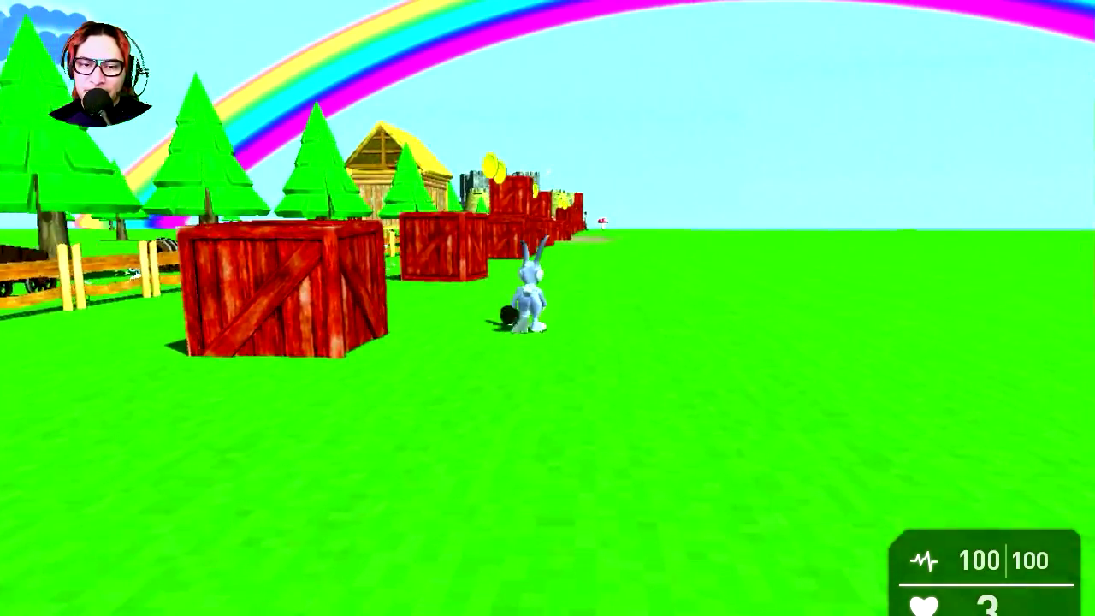
key(w)
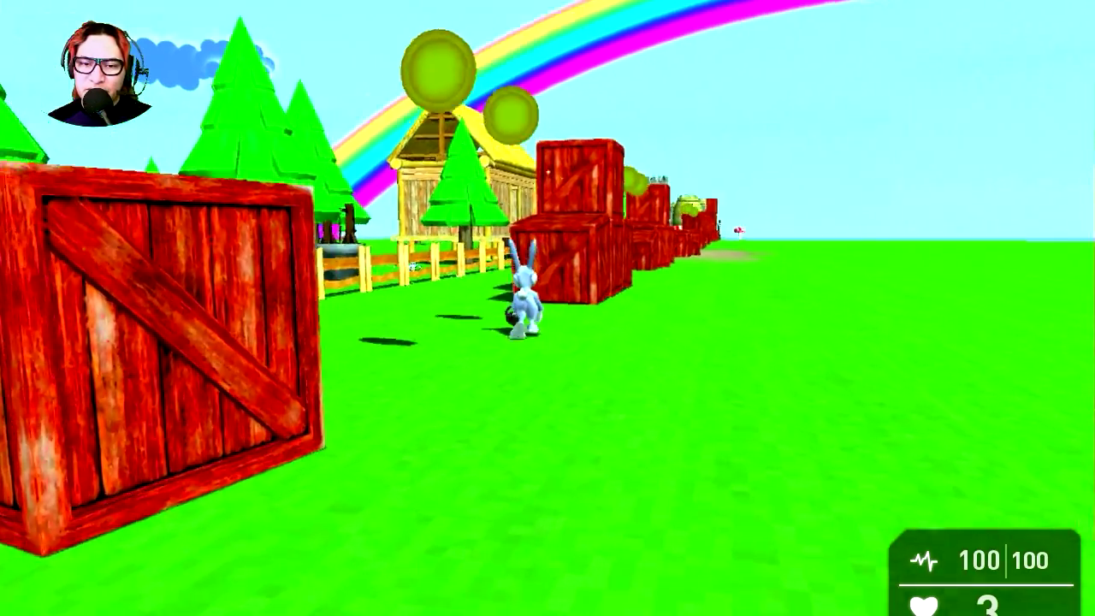
key(w)
key(d)
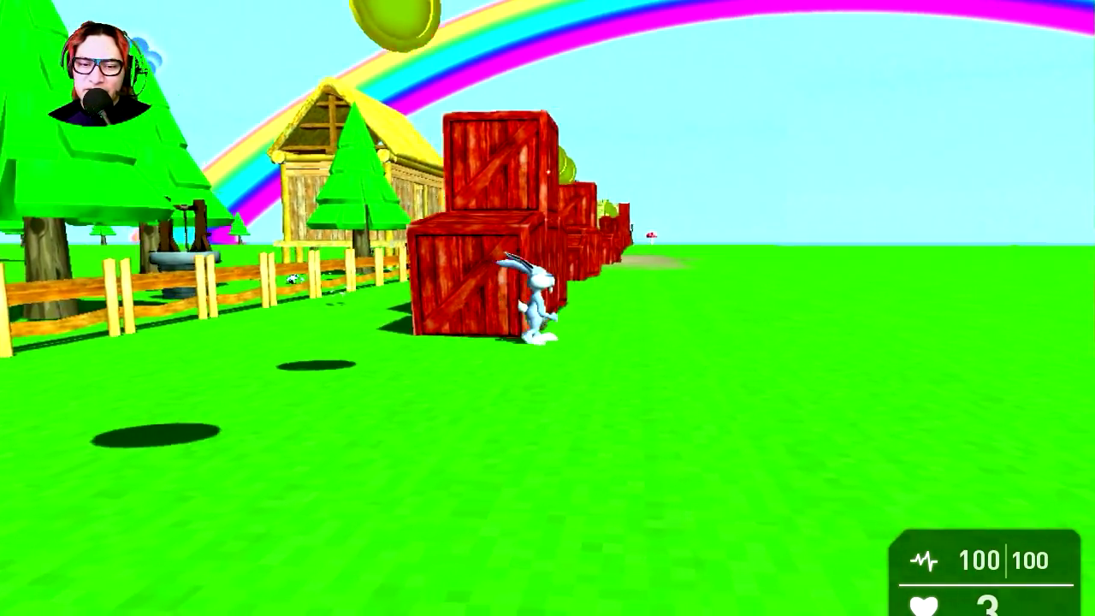
key(w)
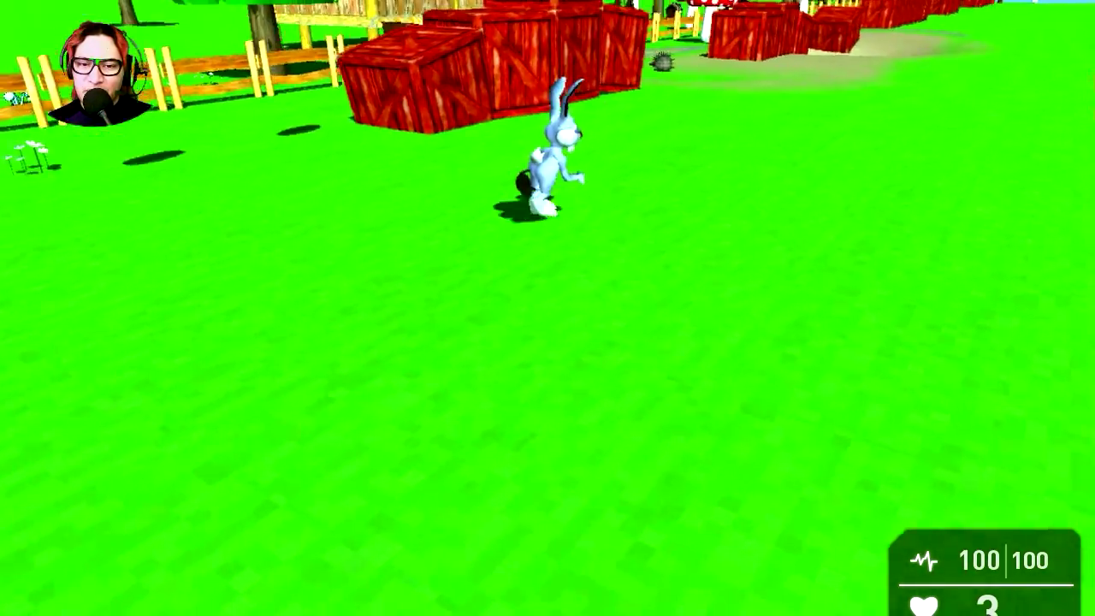
key(w)
key(d)
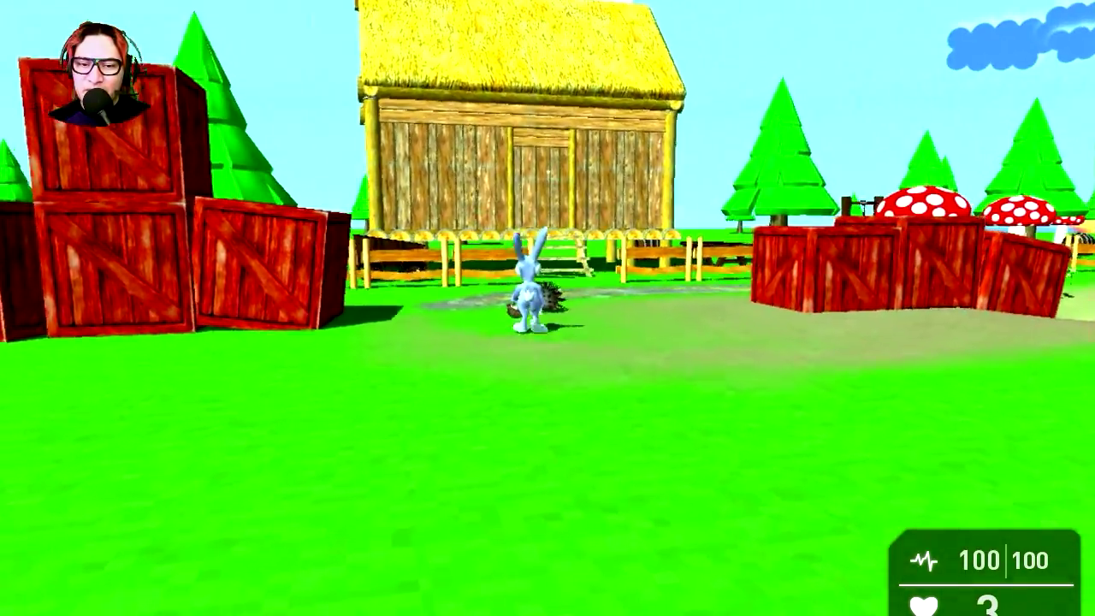
key(s)
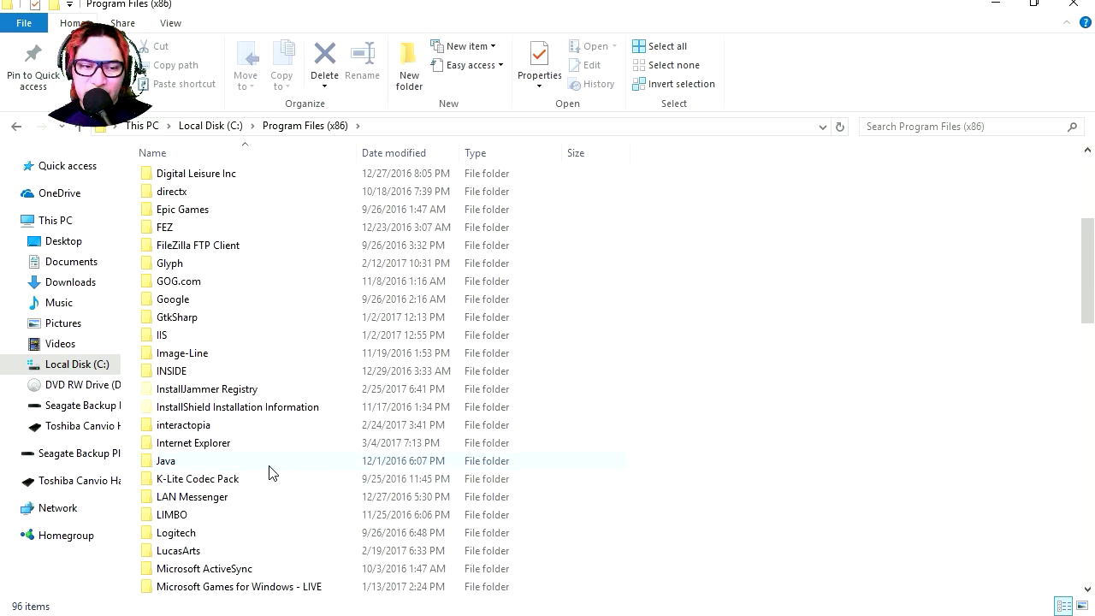
In File Explorer, go from Program Files (x86) to the Steam\steamapps\common\Game Guru\Files folder
scroll(278, 577, down, 20)
click(203, 280)
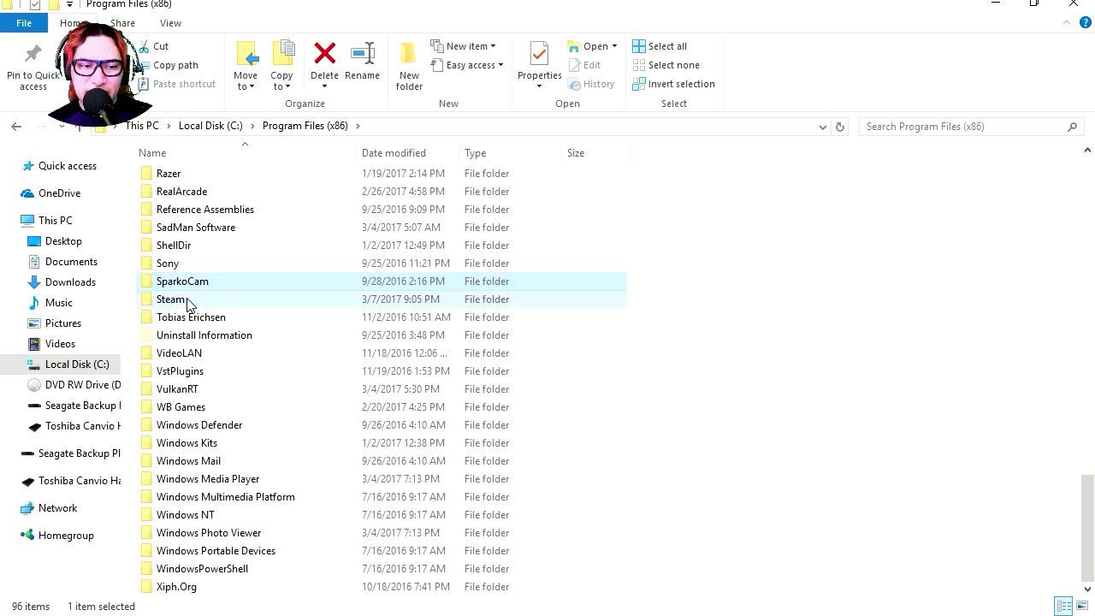
double_click(171, 299)
scroll(252, 440, down, 4)
scroll(215, 460, up, 2)
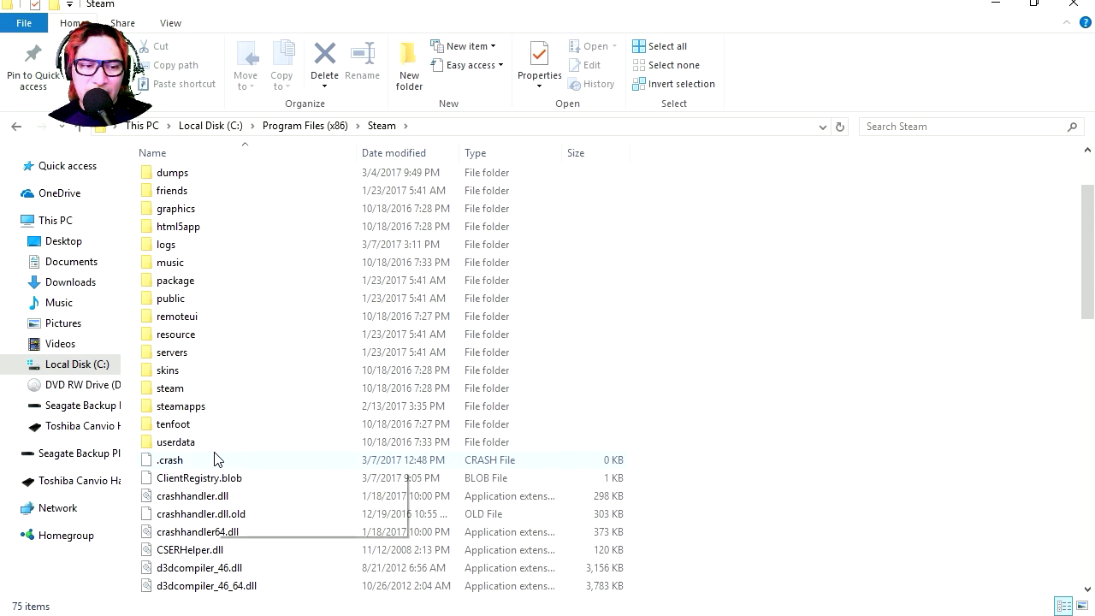
double_click(196, 407)
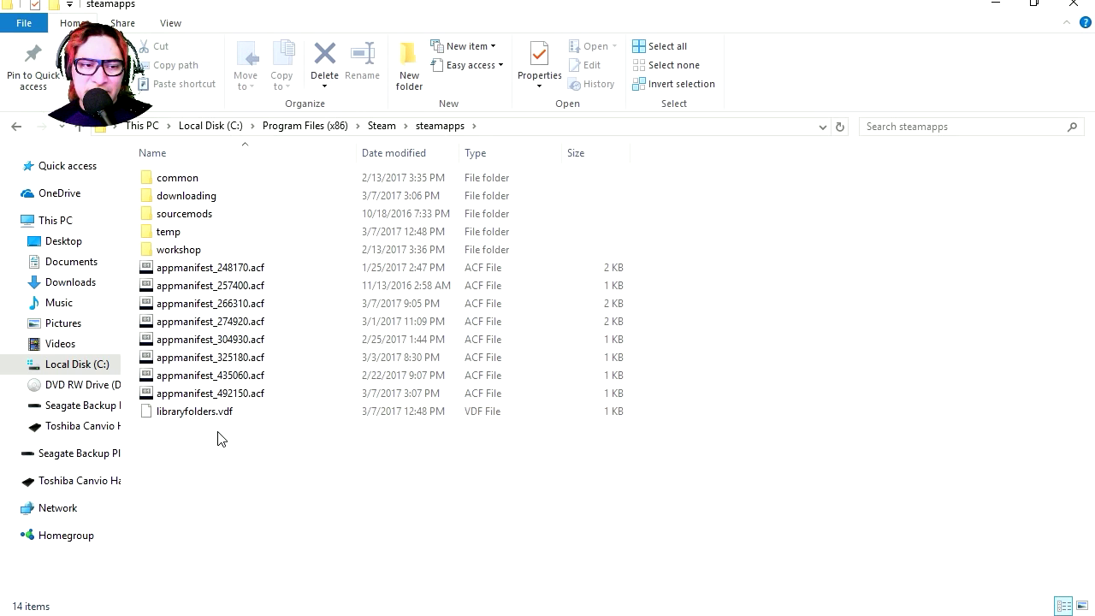
double_click(204, 177)
double_click(227, 256)
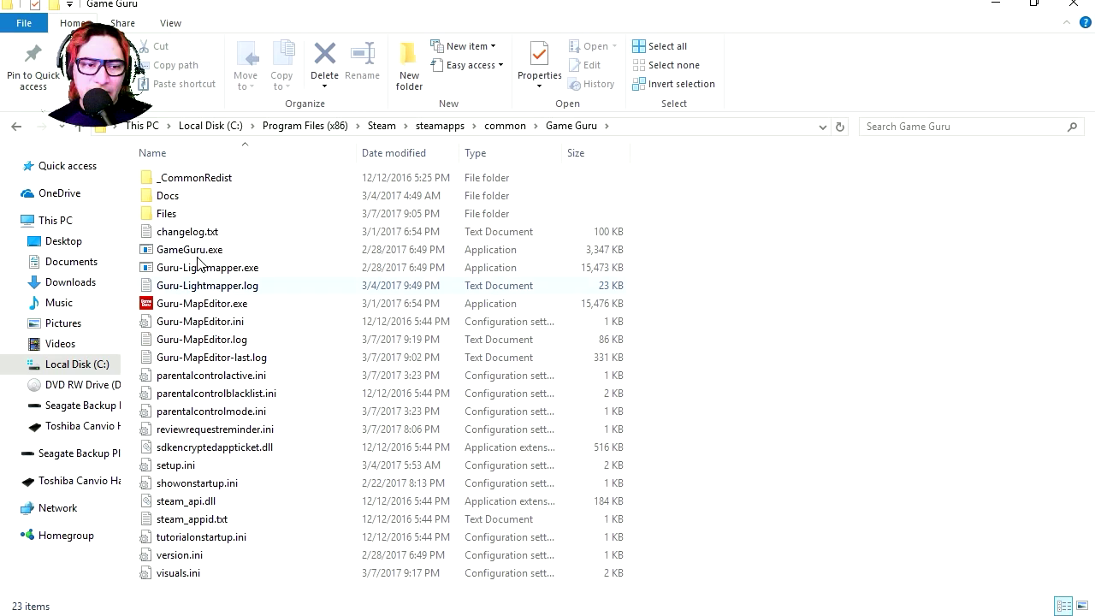
double_click(167, 213)
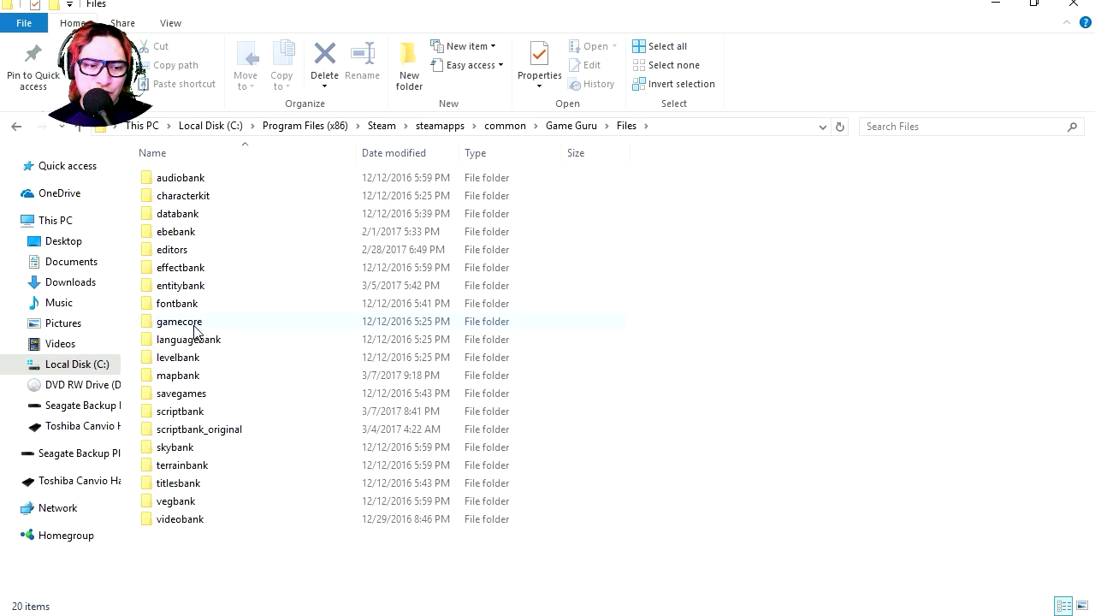
Open thirdperson.lua from scriptbank\tpp in Notepad++ and add a new line inside the thirdperson_main function
click(198, 414)
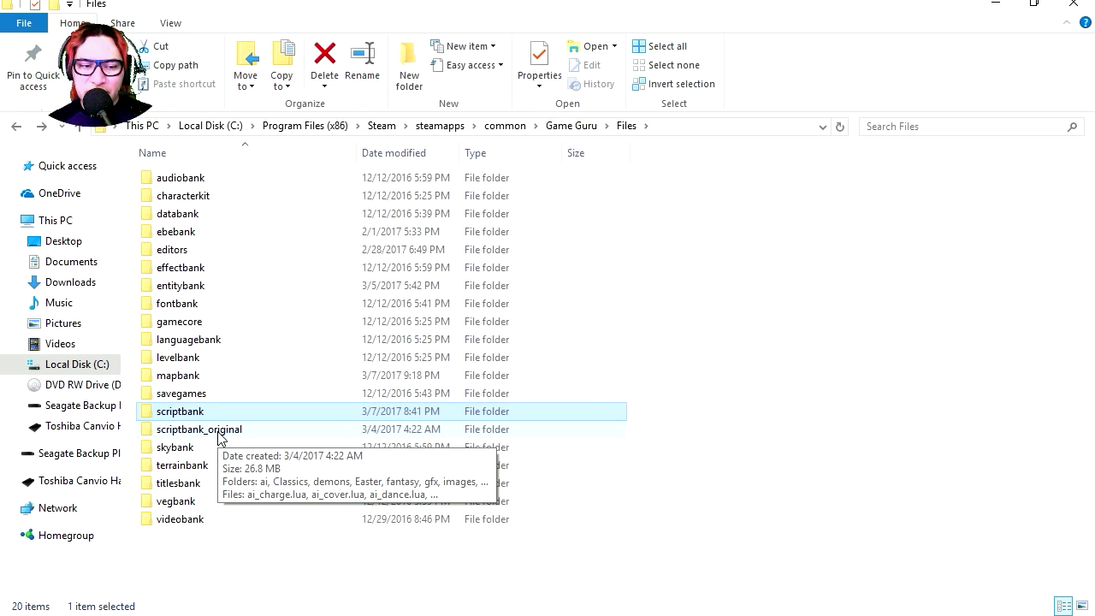
double_click(195, 415)
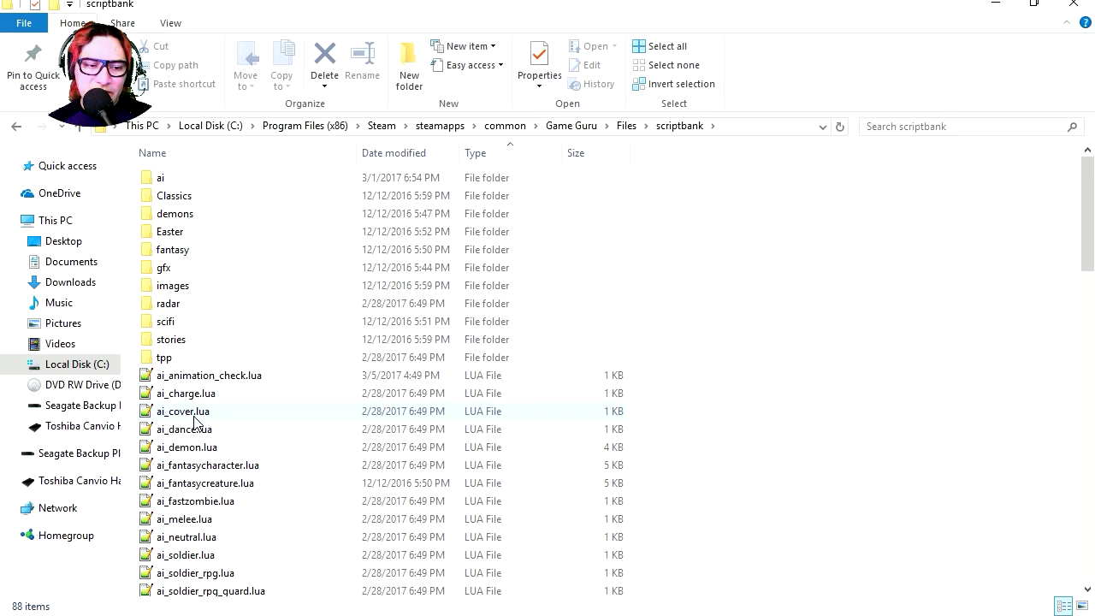
double_click(172, 358)
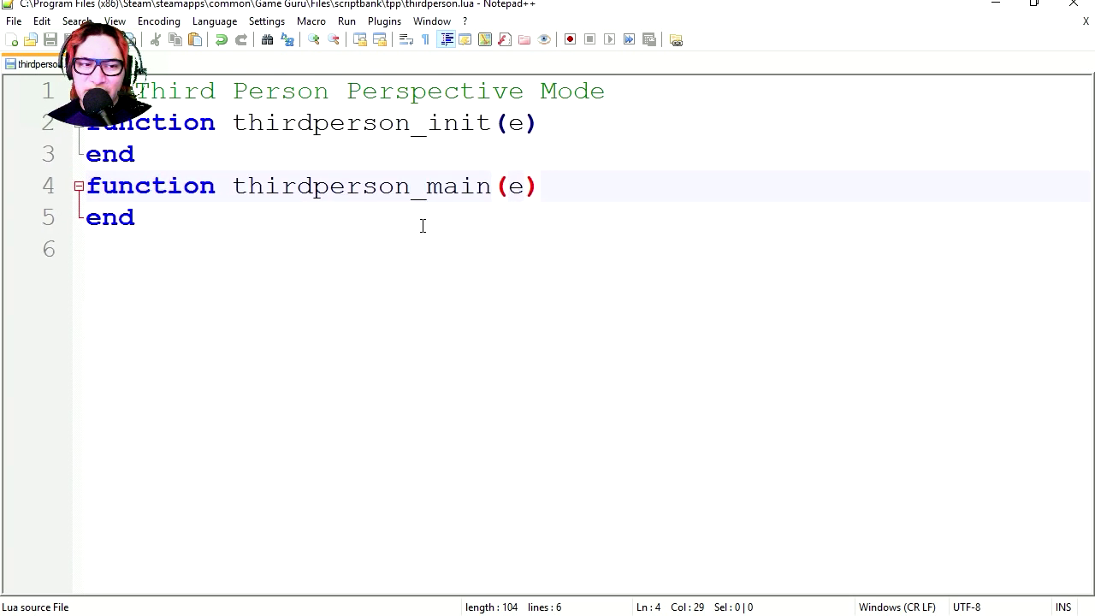
key(Return)
ctrl+scroll(707, 201, up, 4)
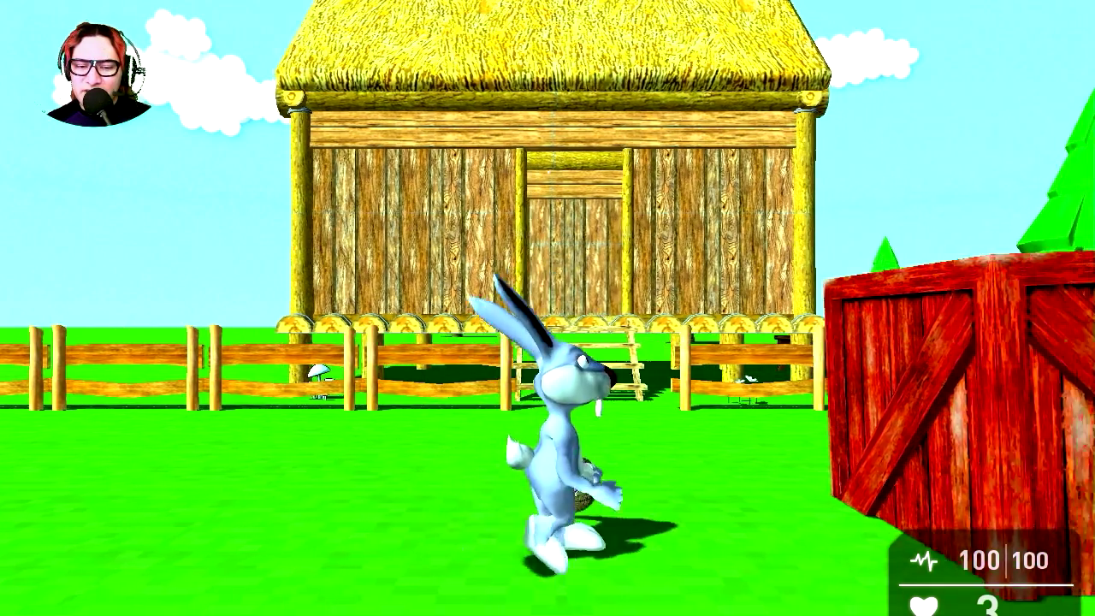
Test the side-view camera by walking the rabbit back and forth before the first crate
key(d)
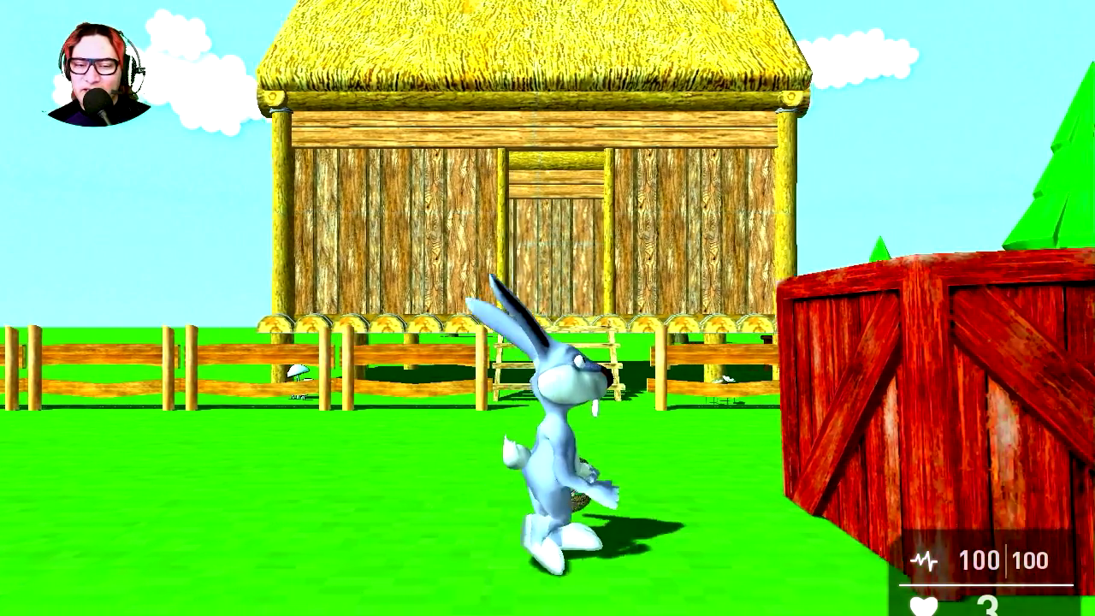
key(a)
key(d)
key(a)
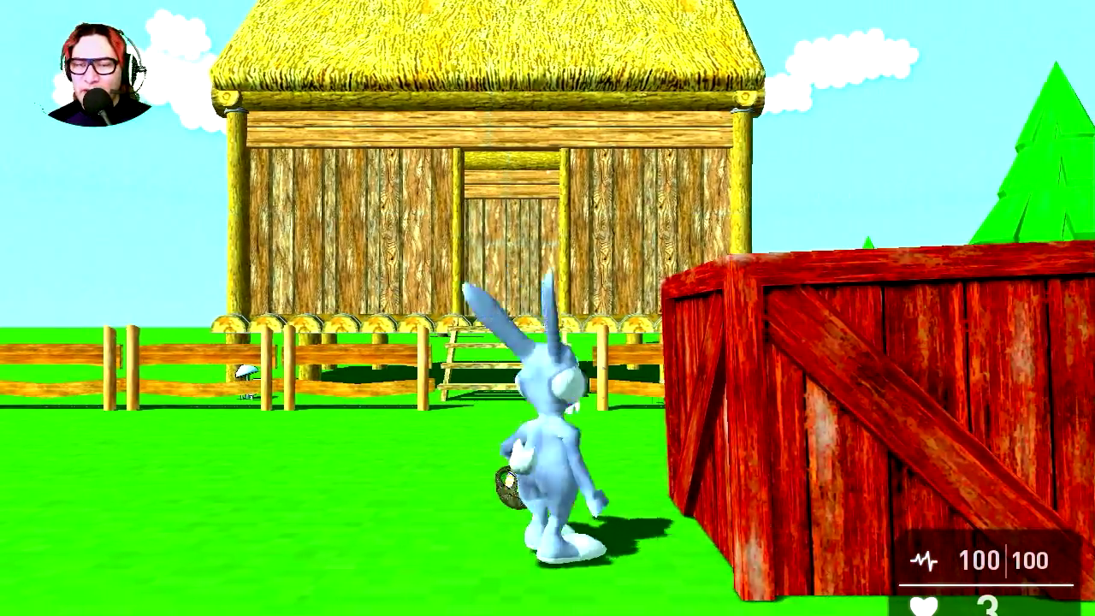
Run the rabbit against the side of the first crate to try the current jump in side view
key(d)
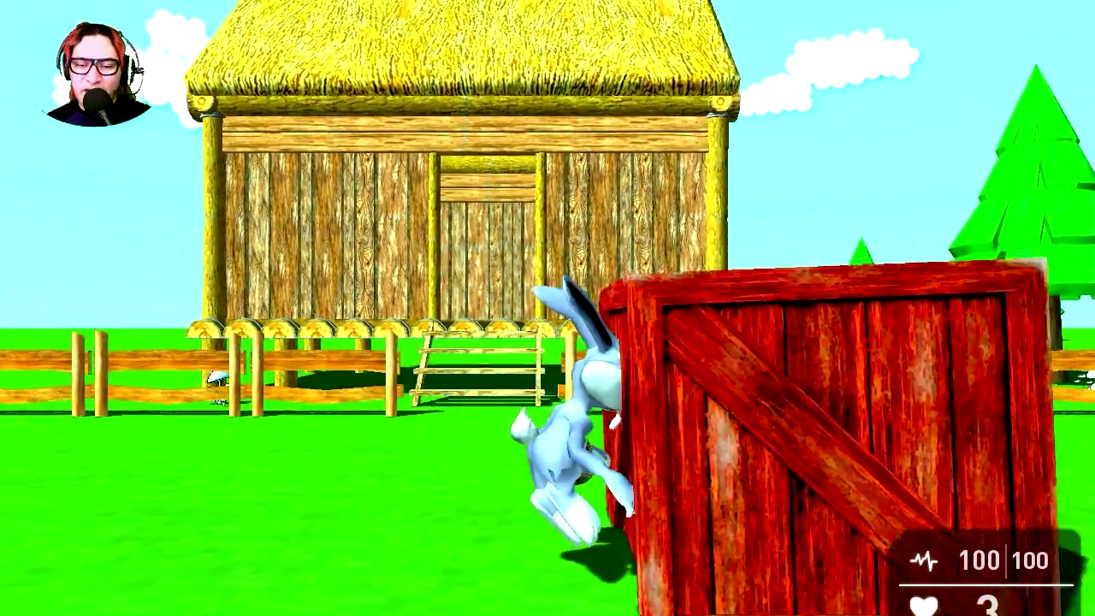
key(a)
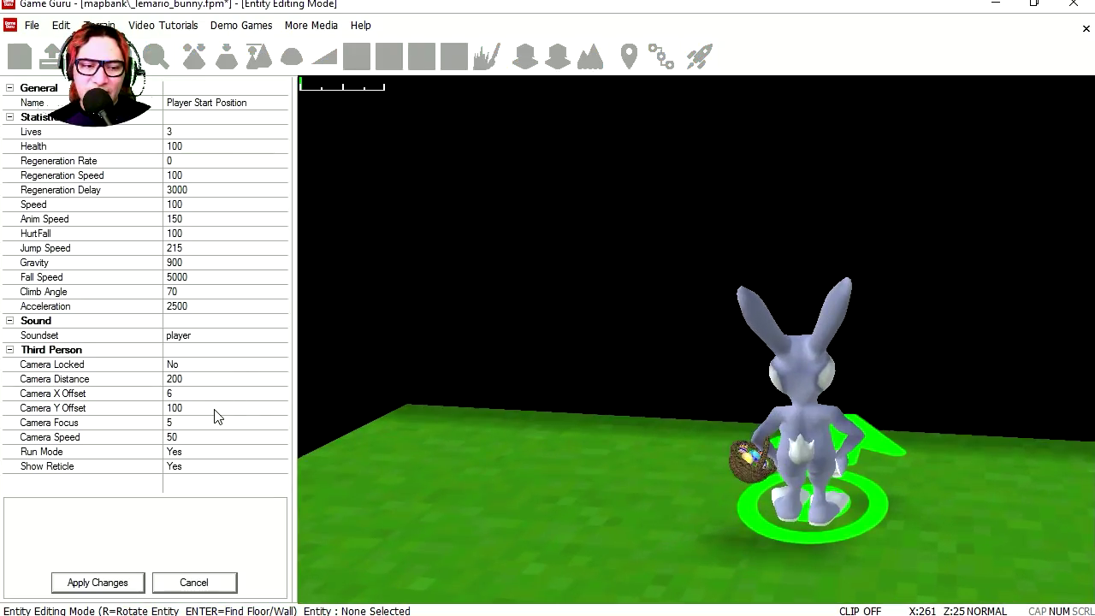
Set the player start position's camera distance to 600, its reticle display to No and its jump speed to 900
click(155, 382)
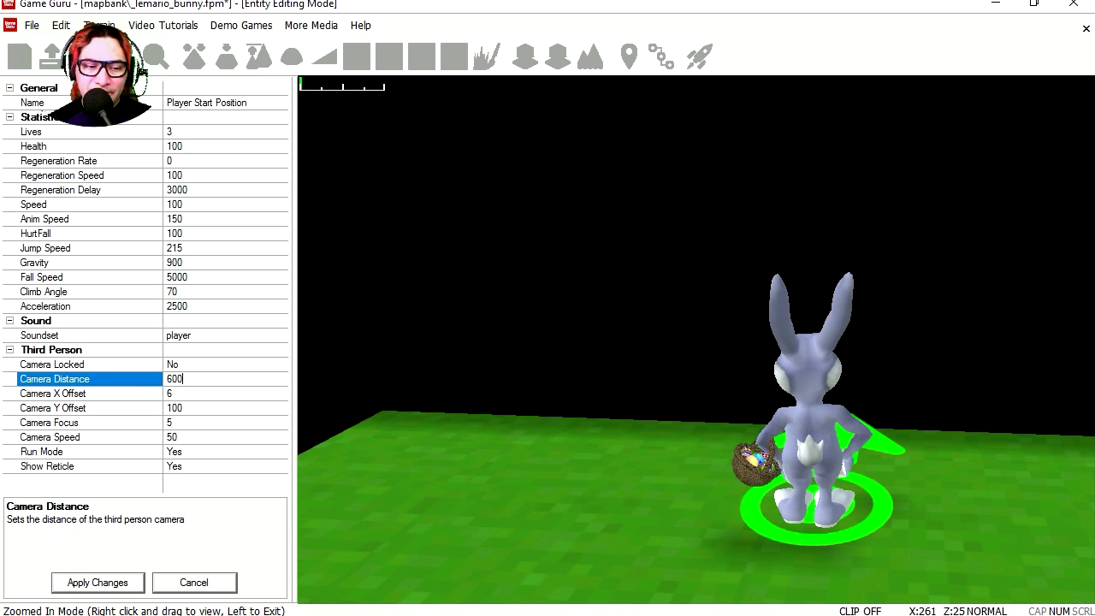
click(192, 476)
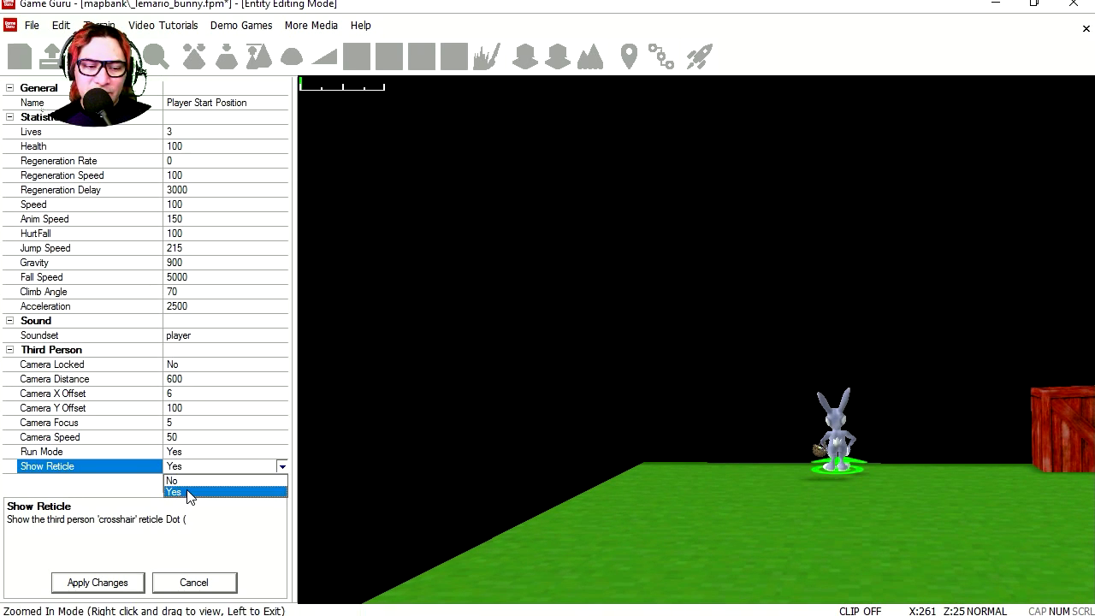
click(188, 482)
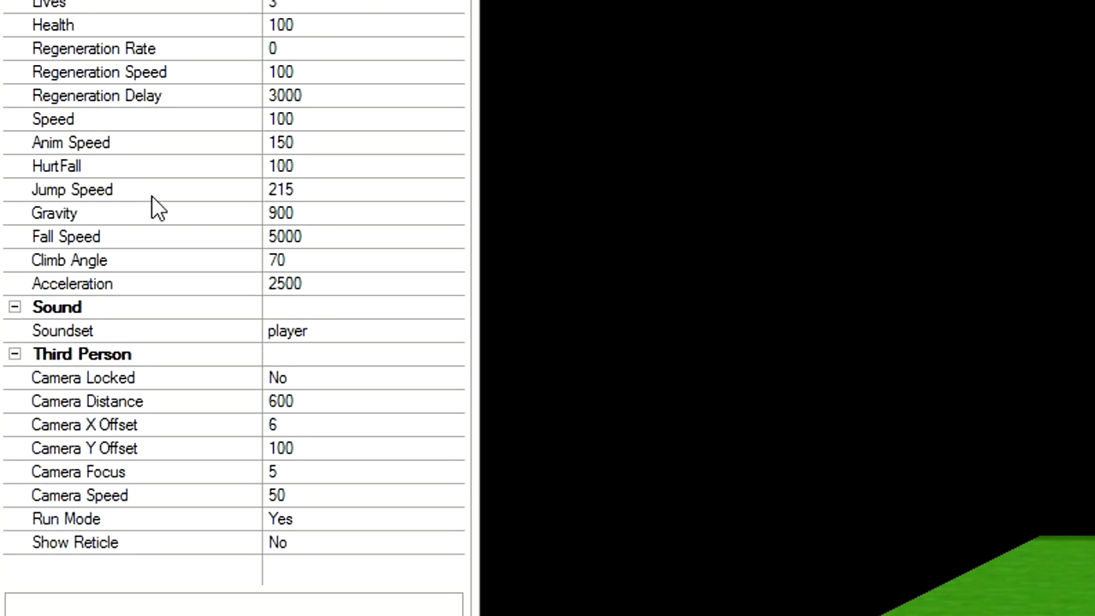
click(332, 195)
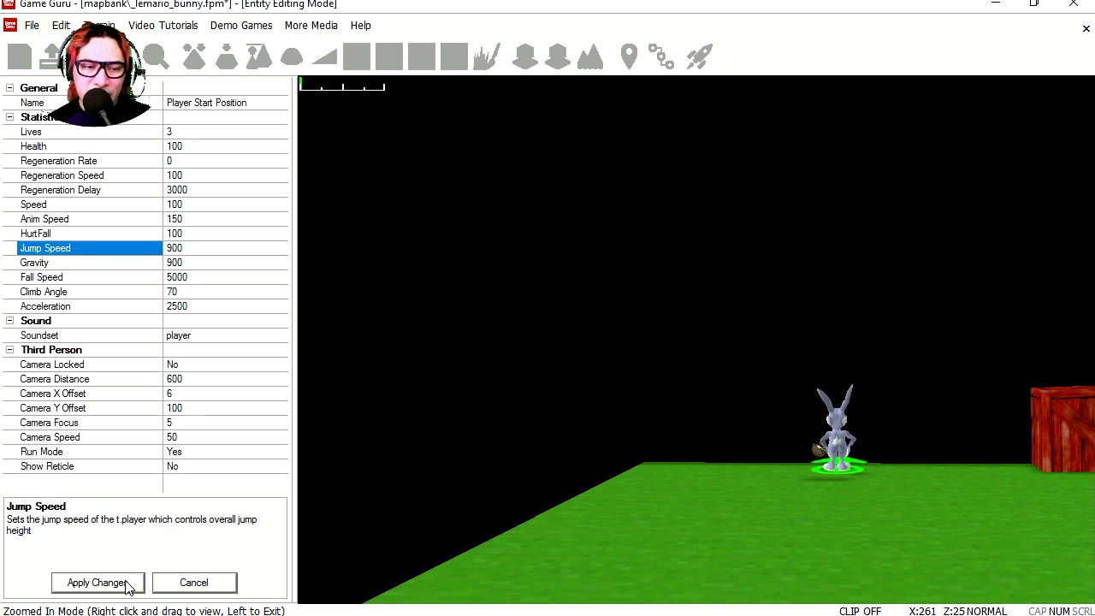
click(691, 257)
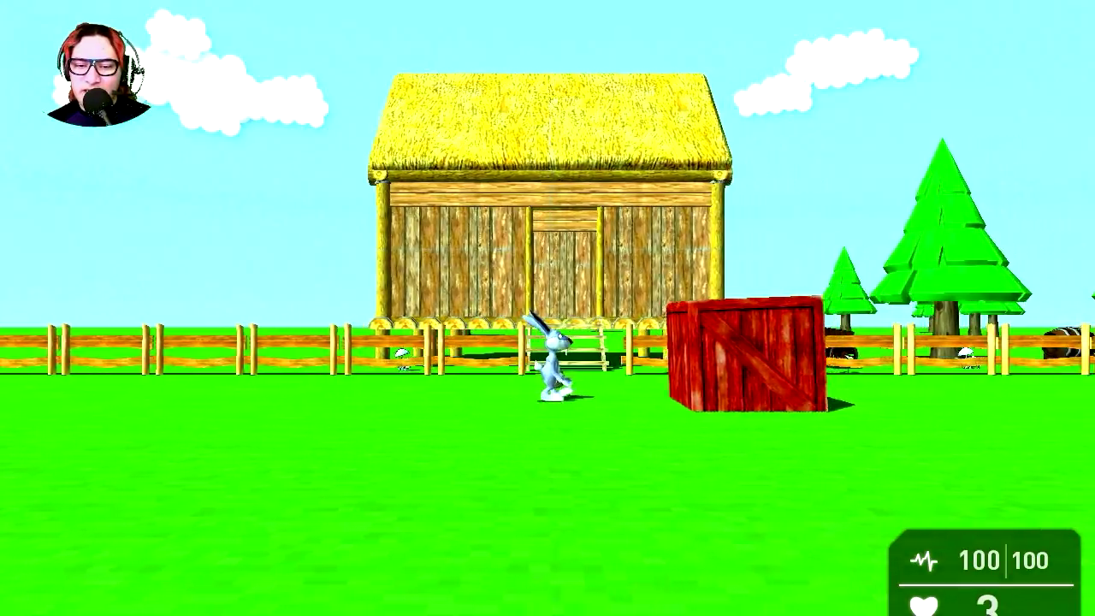
Playtest the wider side view and stronger jump by leaping the rabbit over the first two single crates
key(d)
key(space)
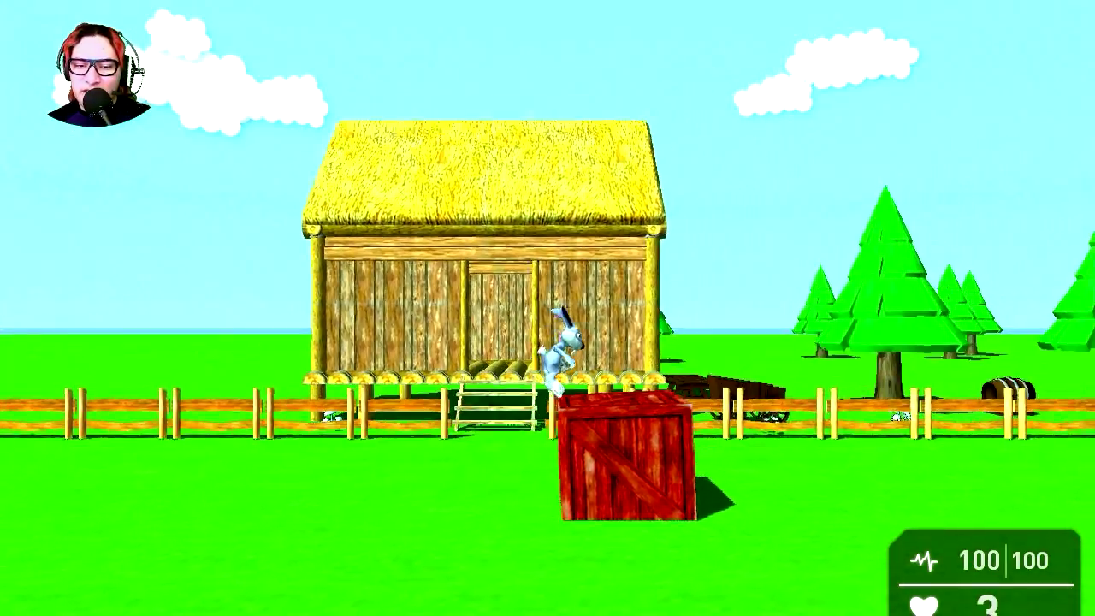
key(space)
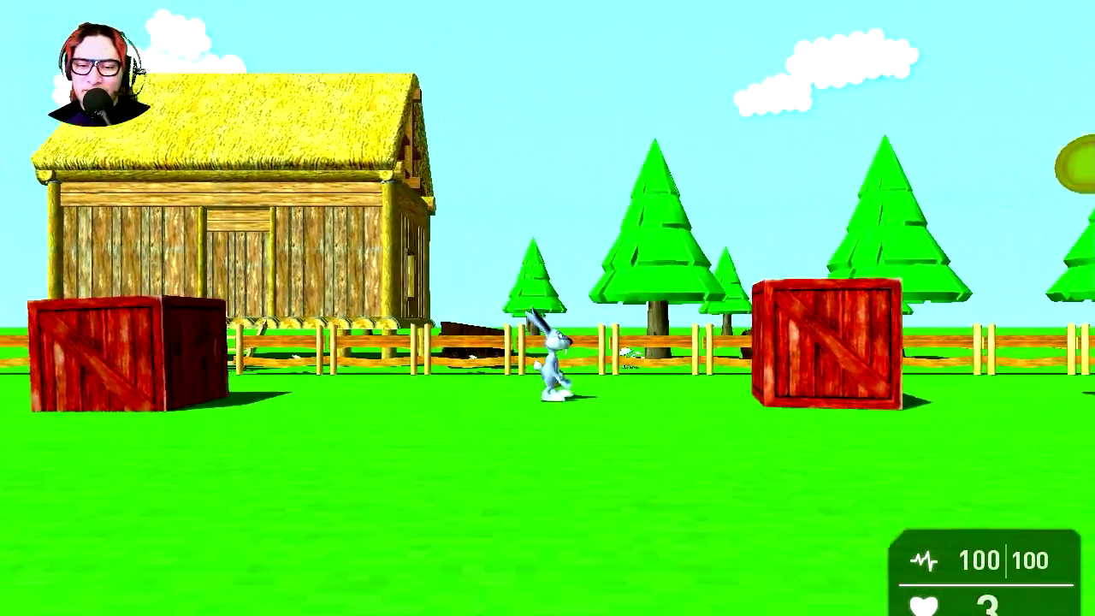
key(space)
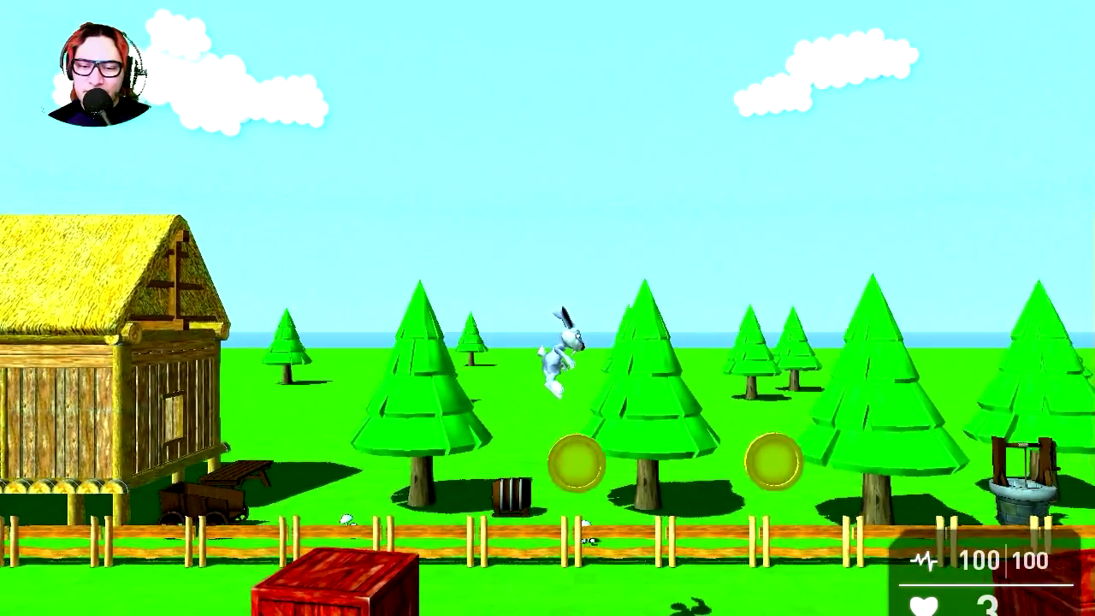
key(d)
key(space)
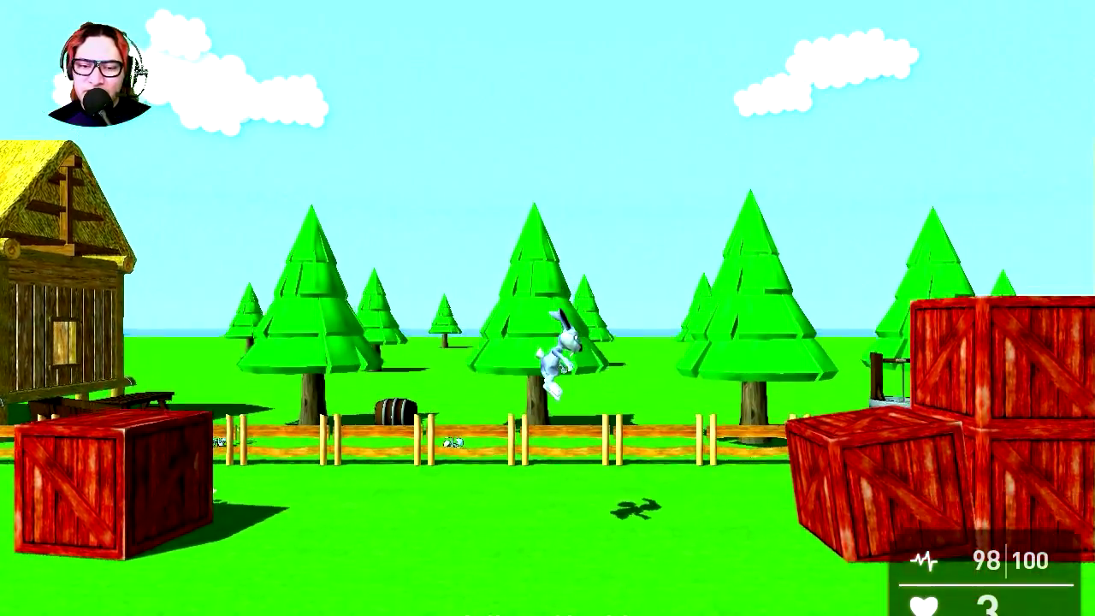
key(a)
key(d)
key(a)
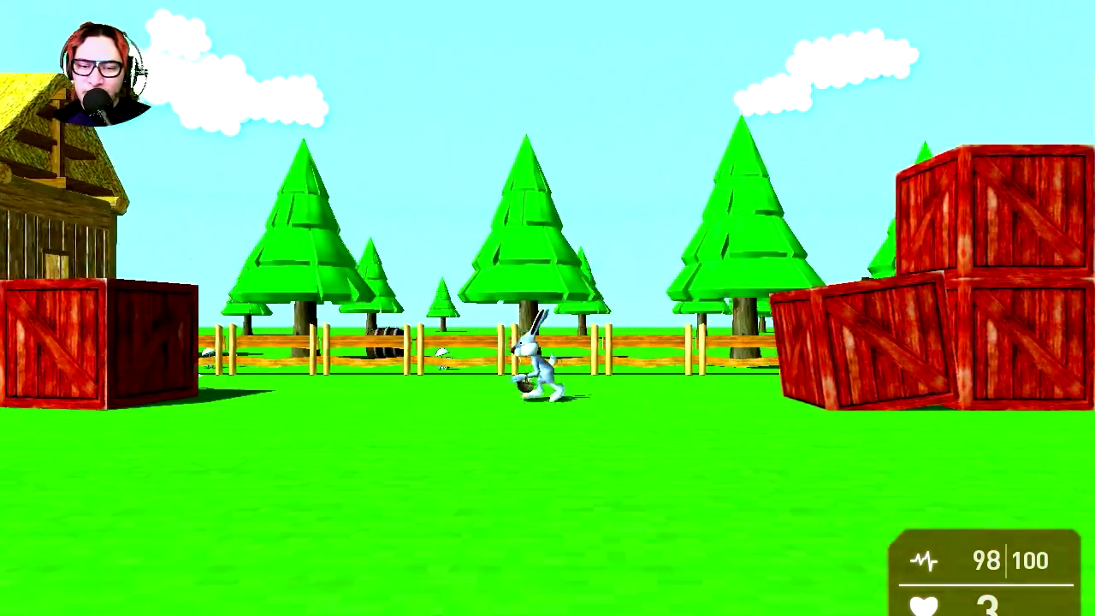
Jump the rabbit over the first crate stack and land in the gap before the second stack
key(d)
key(space)
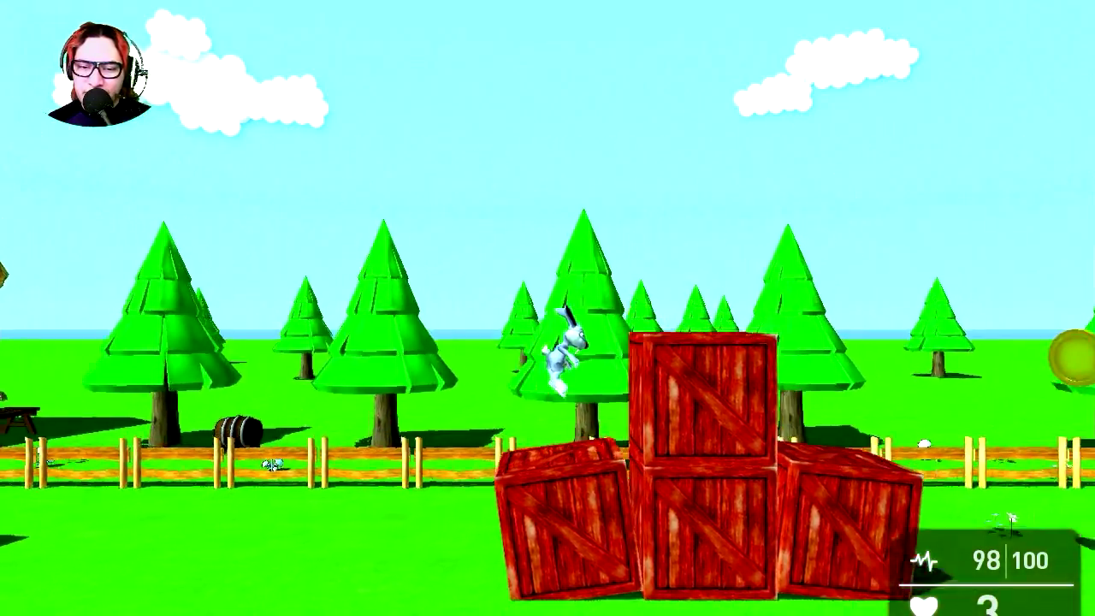
key(a)
key(d)
key(space)
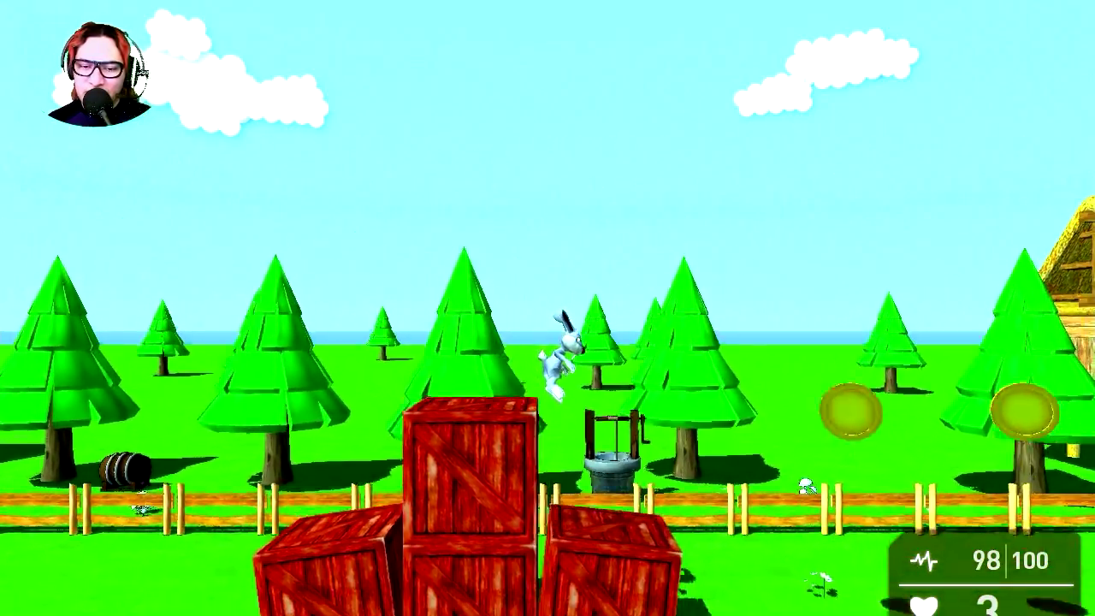
key(space)
key(a)
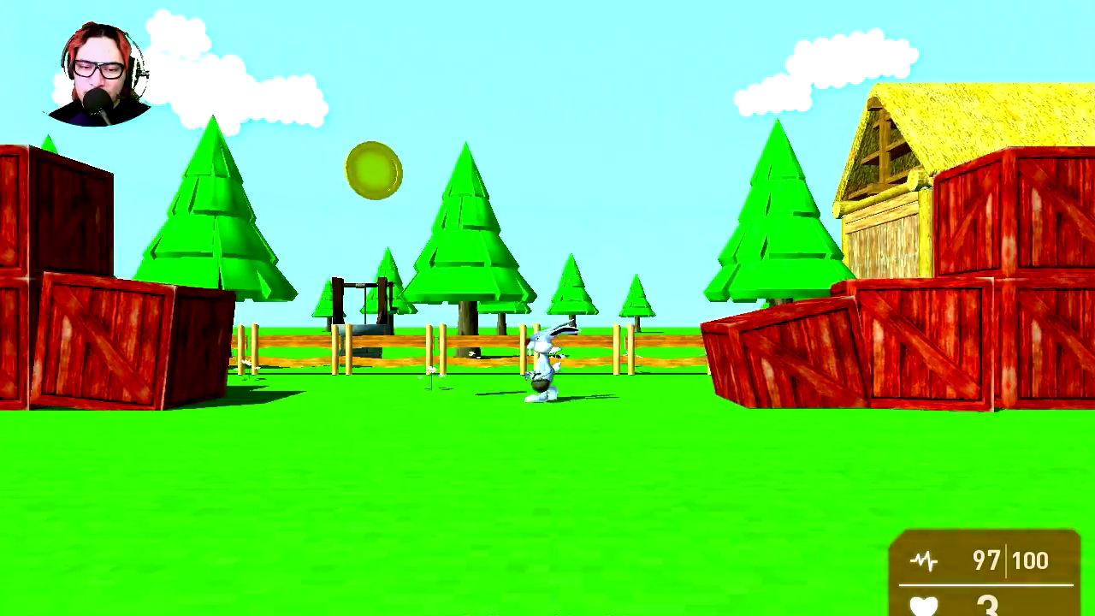
Jump the rabbit over the second crate stack and move it around in front of the spiked mine
key(space)
key(d)
key(space)
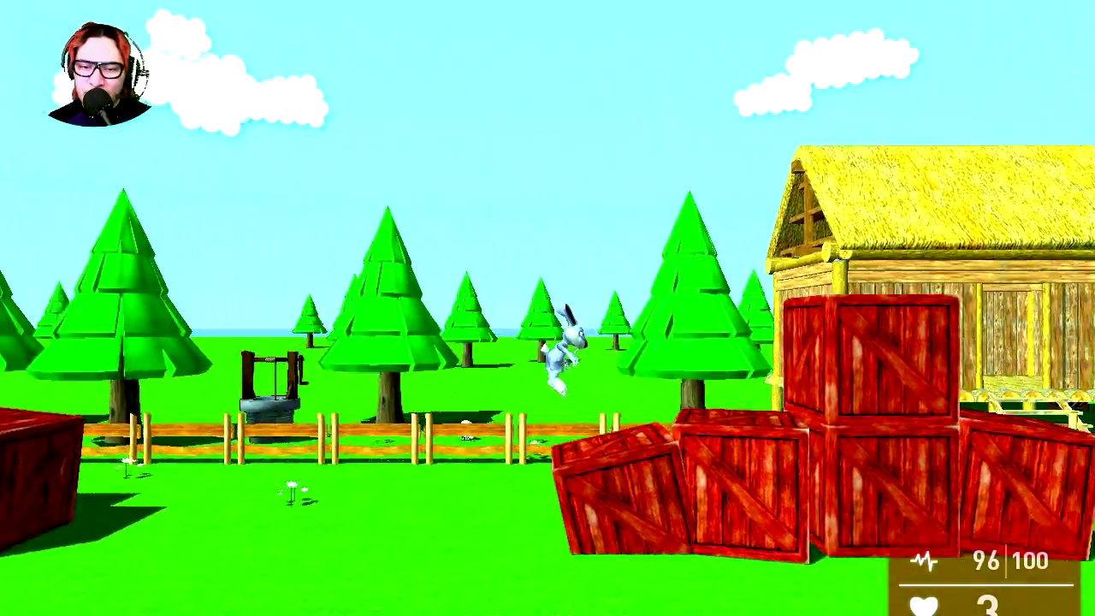
key(space)
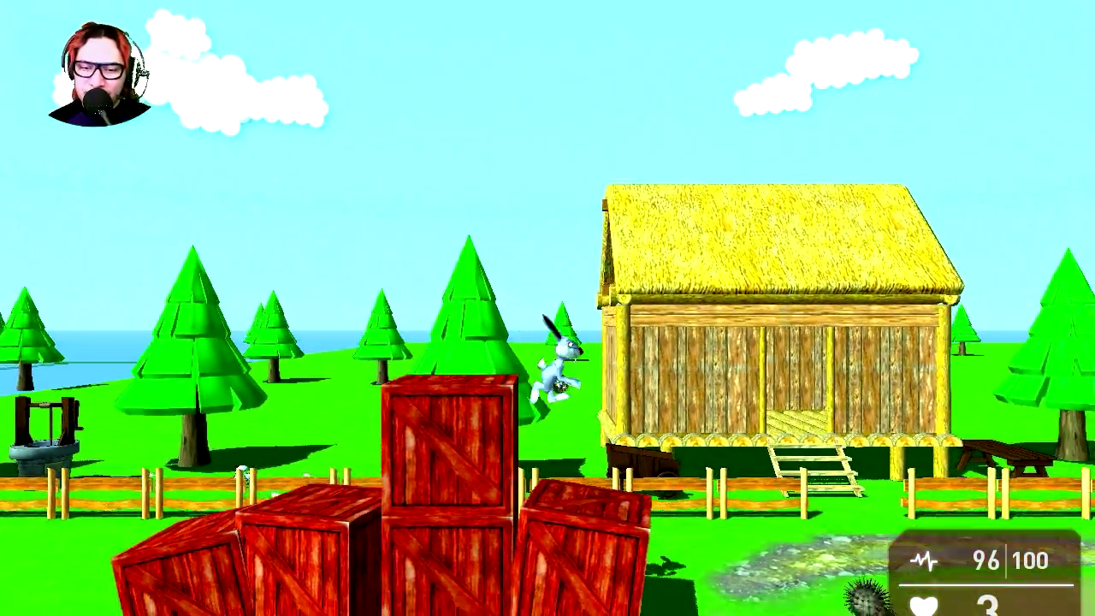
key(a)
key(d)
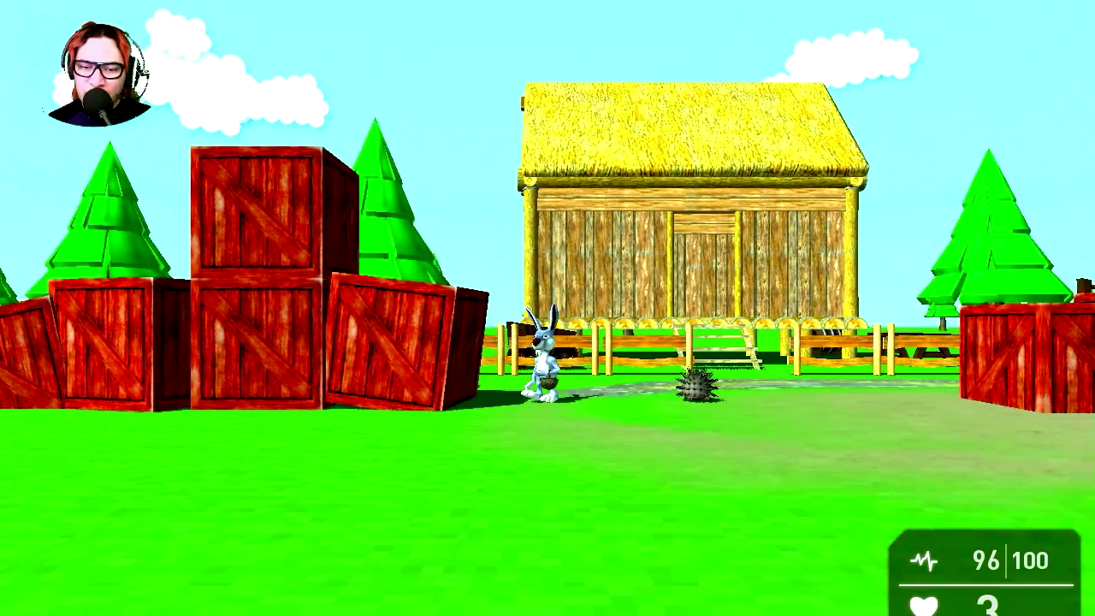
key(a)
key(d)
key(d)
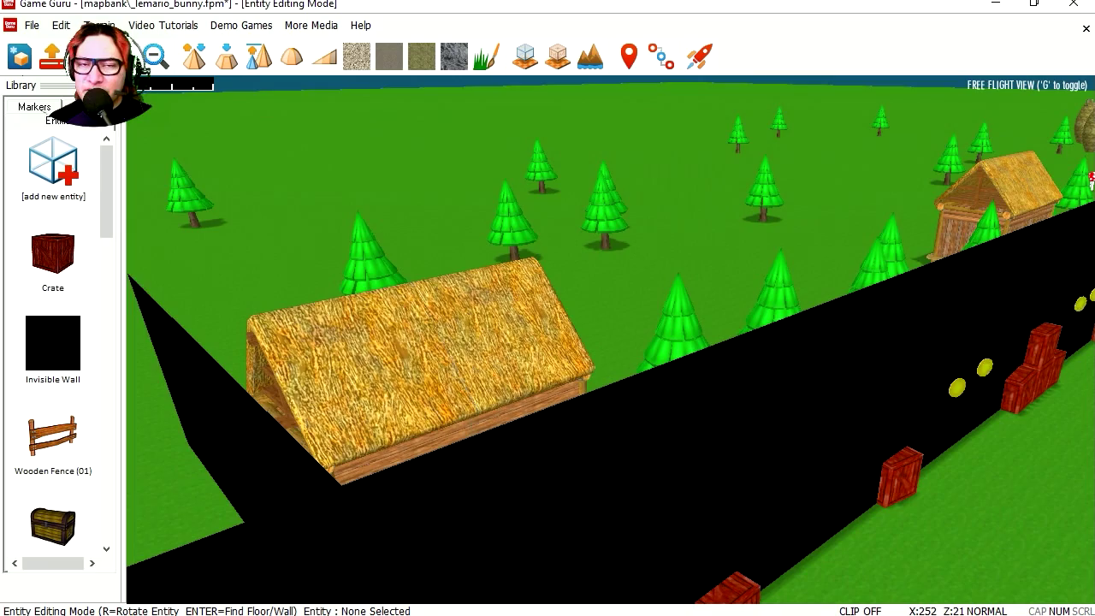
Inspect the properties of the Win Zone by the lantern post at the level's far end, including its If Used setting
right_drag(611, 343, 975, 342)
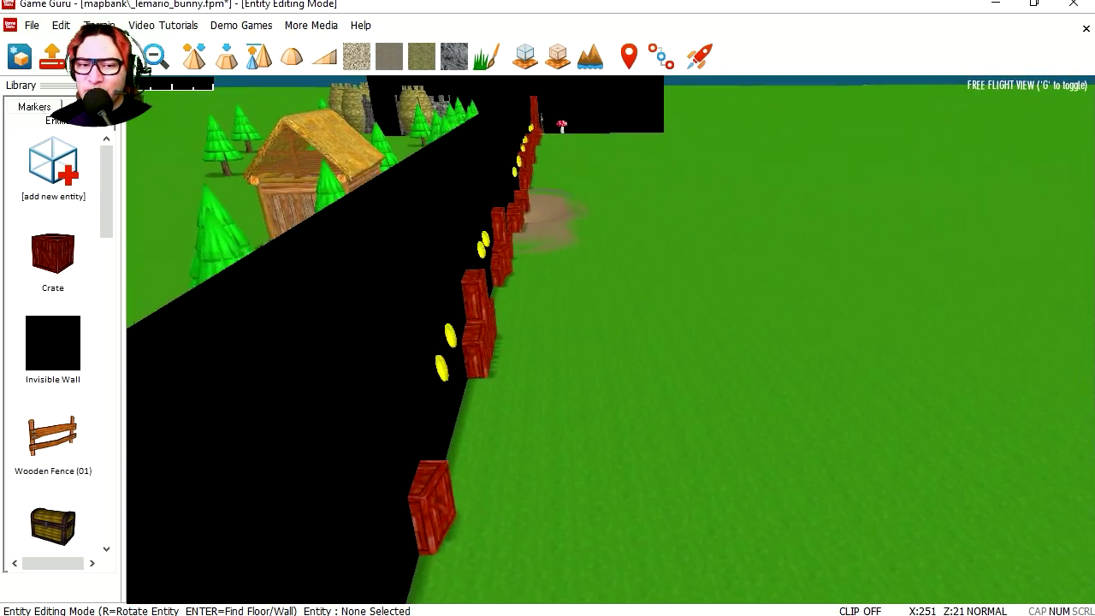
key(a)
key(d)
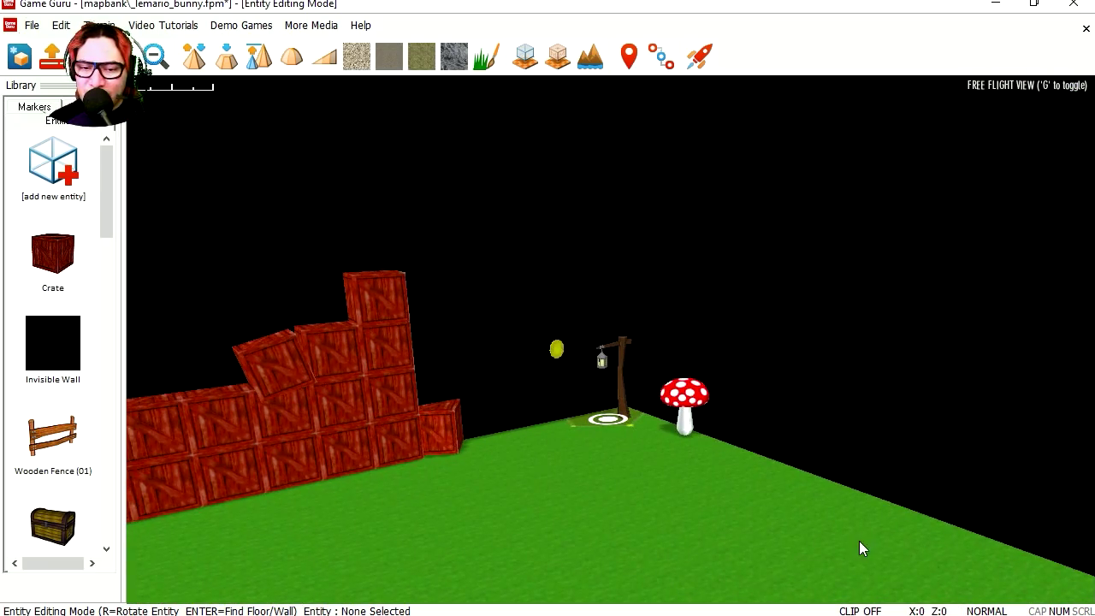
key(w)
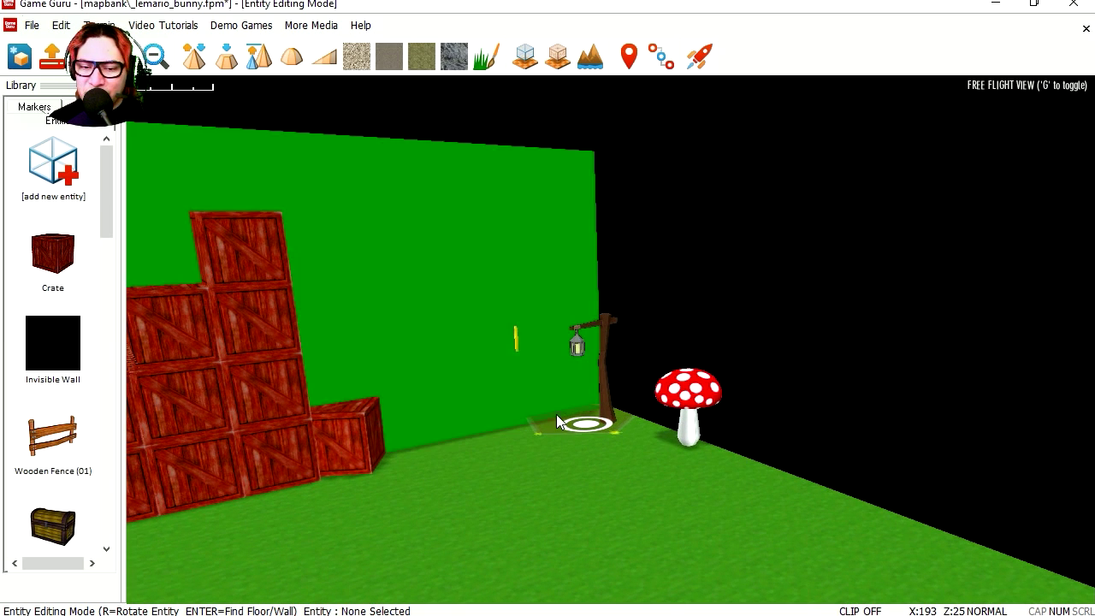
click(572, 431)
click(634, 333)
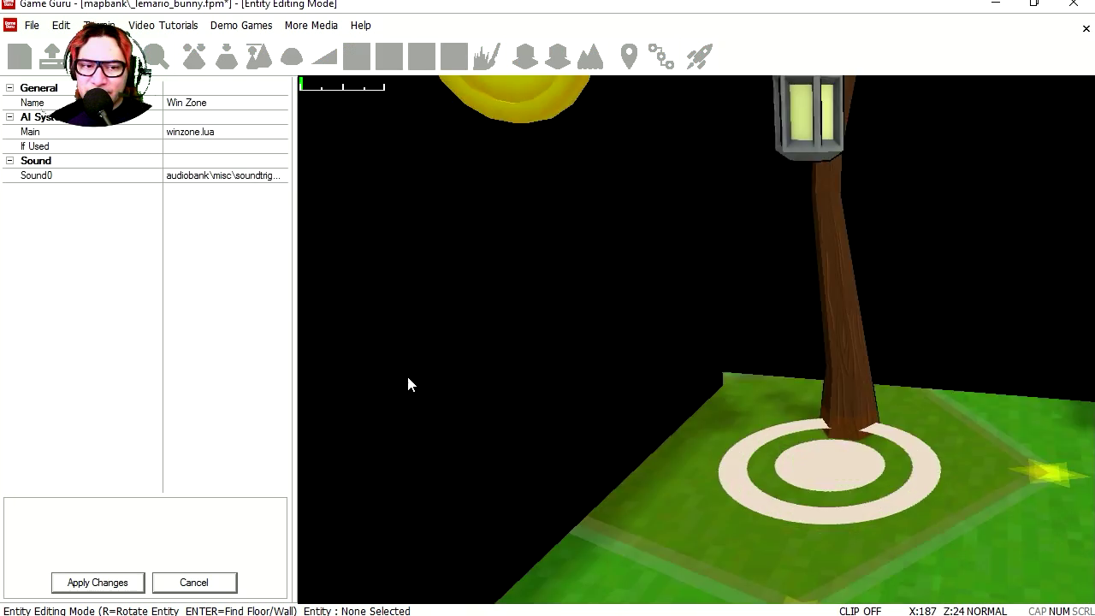
click(189, 147)
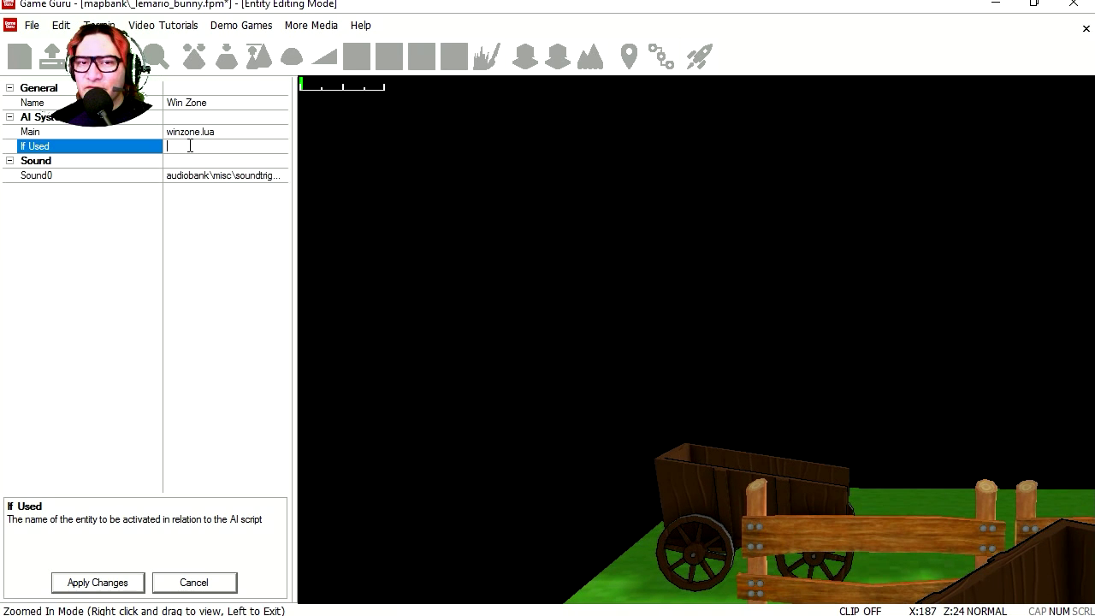
click(534, 327)
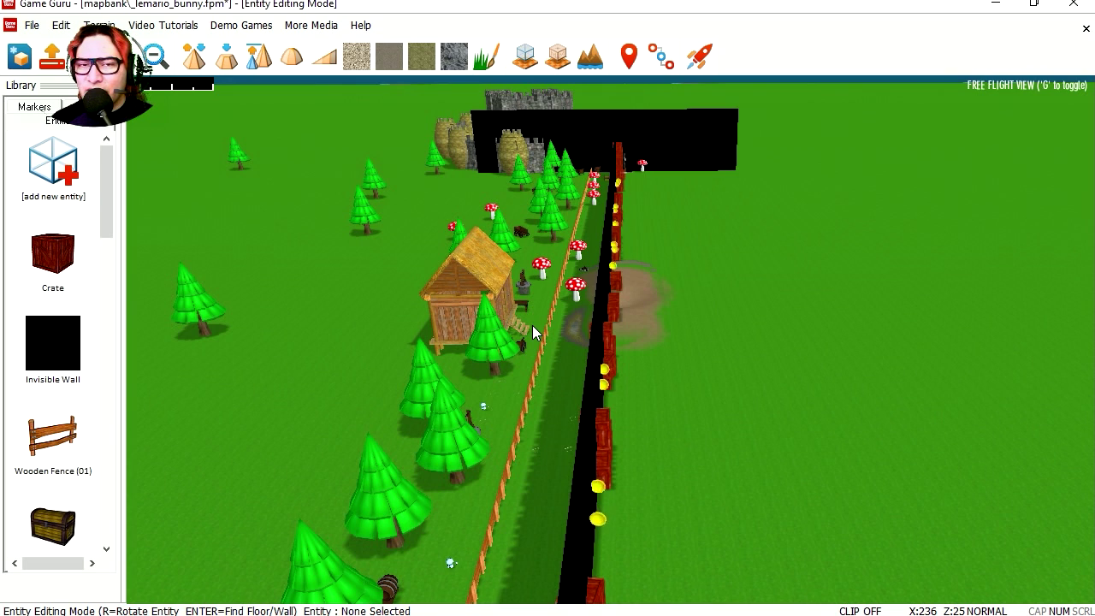